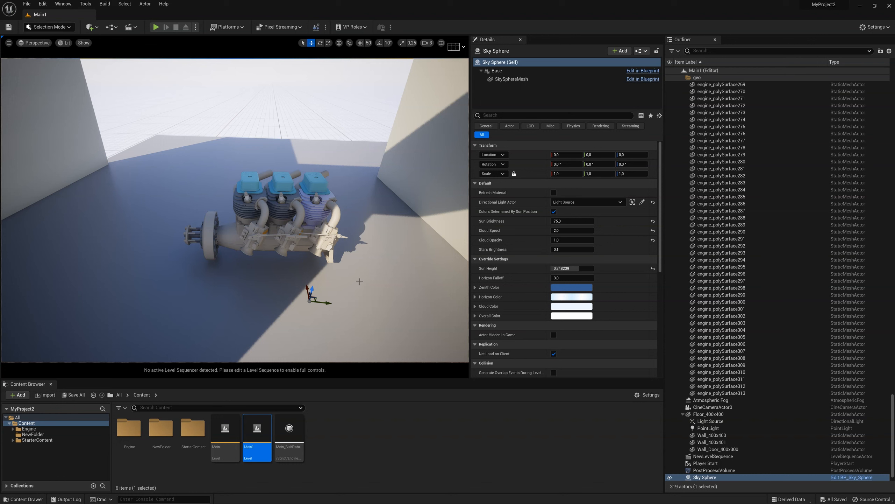
Step: Select several engine parts in turn, ending with the crankcase body, and examine where their pivots sit
{"action": "left_click", "coordinate": [286, 181]}
{"action": "left_click_drag", "start_coordinate": [292, 195], "coordinate": [315, 171], "text": "alt"}
{"action": "left_click", "coordinate": [314, 172]}
{"action": "left_click", "coordinate": [263, 170]}
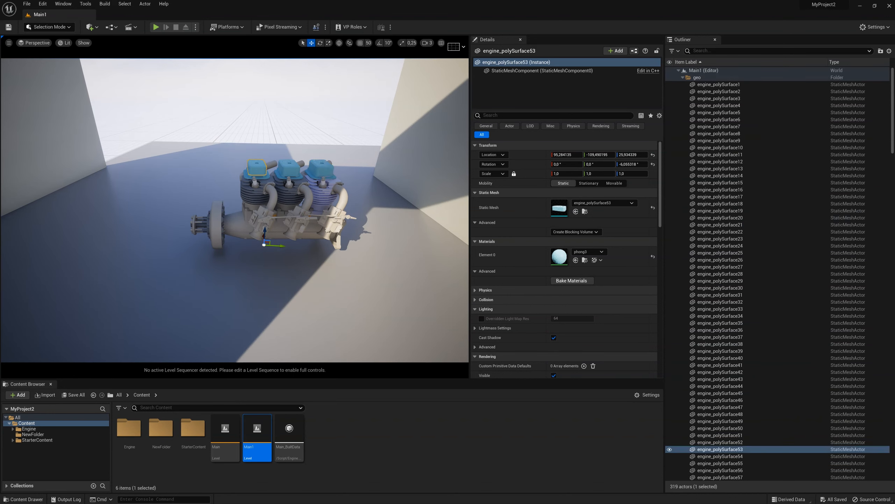
{"action": "left_click", "coordinate": [257, 185]}
{"action": "left_click", "coordinate": [258, 198]}
{"action": "left_click", "coordinate": [292, 191]}
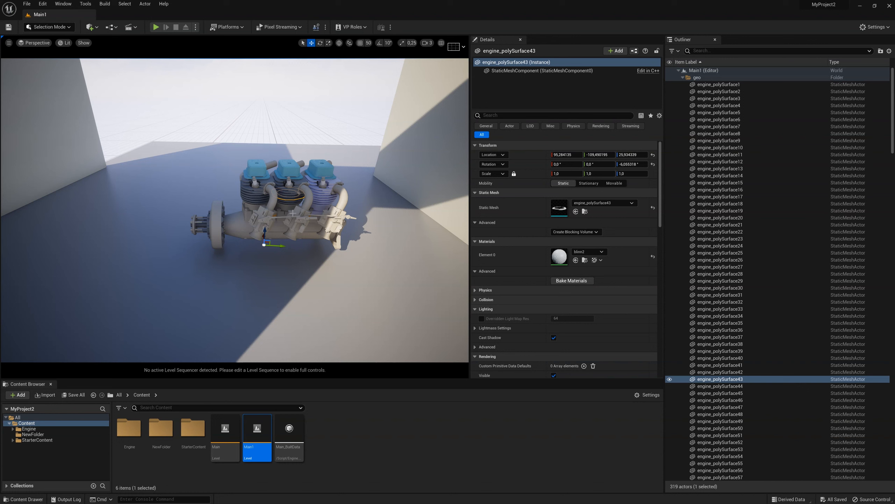
{"action": "left_click", "coordinate": [281, 227]}
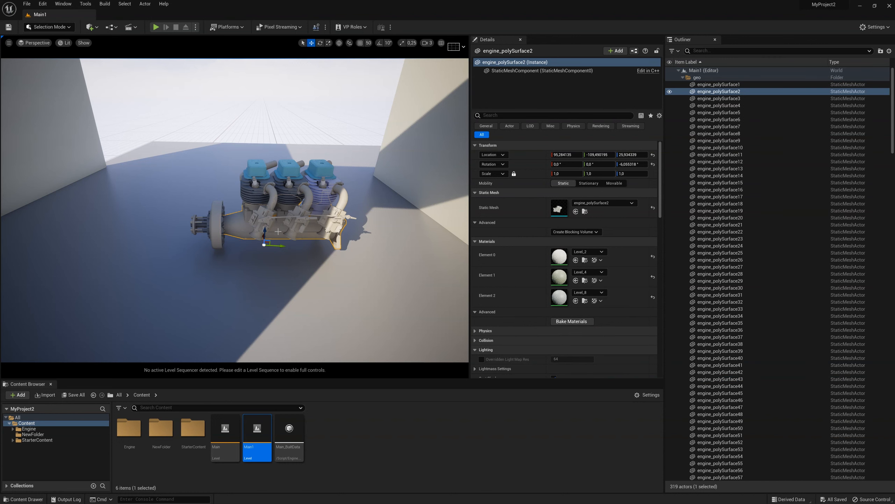
Step: Try rotating the crankcase body about its existing pivot, and undo the rotation
{"action": "key", "text": "e"}
{"action": "left_click_drag", "start_coordinate": [264, 223], "coordinate": [255, 226]}
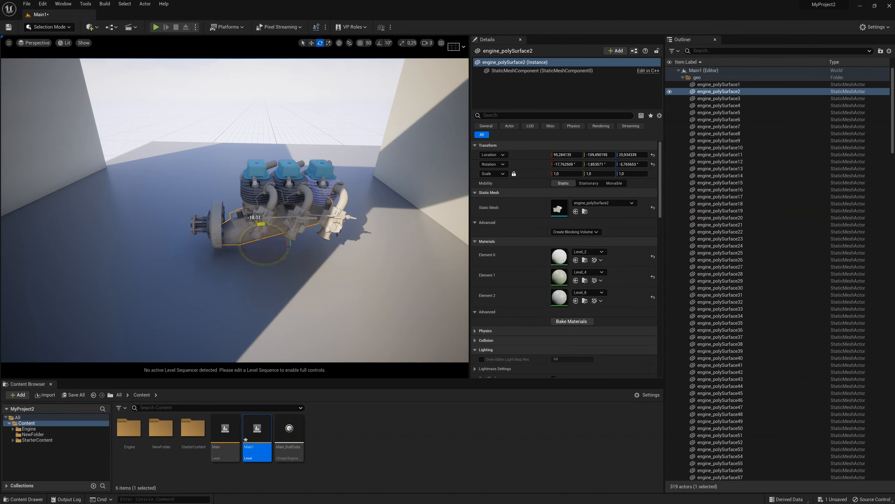
{"action": "key", "text": "ctrl+z"}
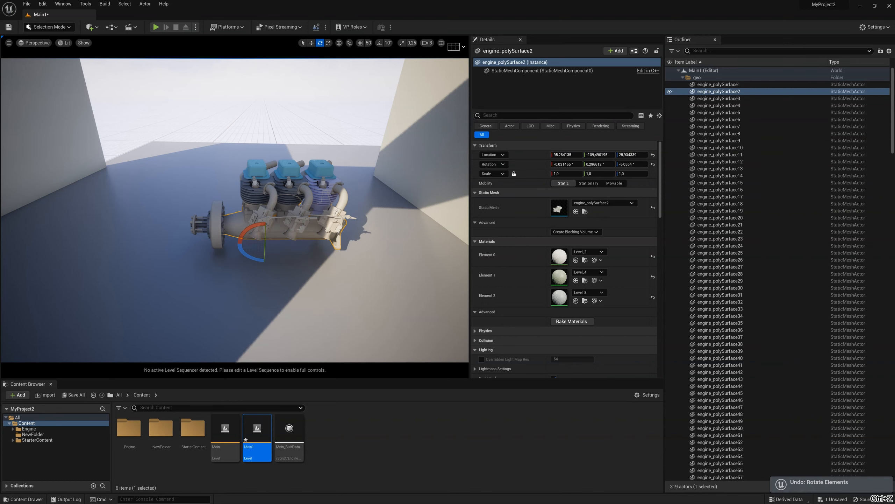
{"action": "key", "text": "ctrl+z"}
Step: Switch the crankcase body to the Move tool and shift its temporary pivot to different spots along the body
{"action": "right_click_drag", "start_coordinate": [301, 228], "coordinate": [352, 190]}
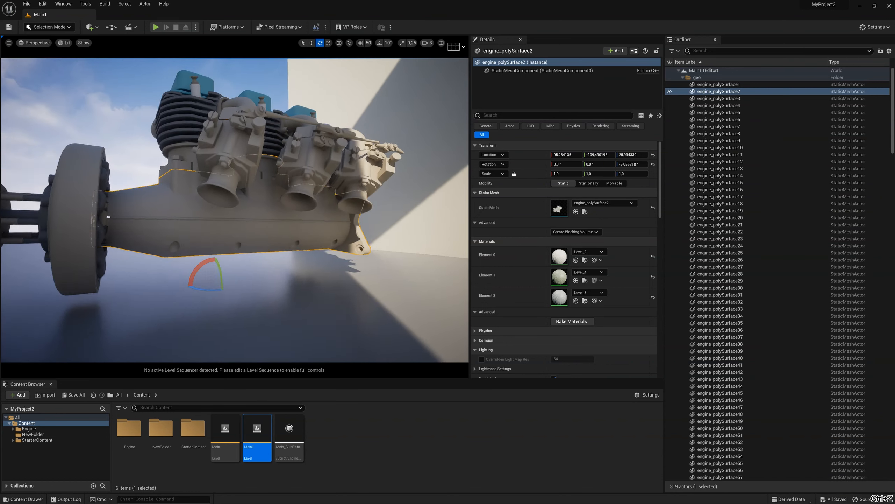
{"action": "left_click_drag", "start_coordinate": [307, 202], "coordinate": [307, 258], "text": "alt"}
{"action": "scroll", "coordinate": [307, 201], "scroll_direction": "down", "scroll_amount": 5}
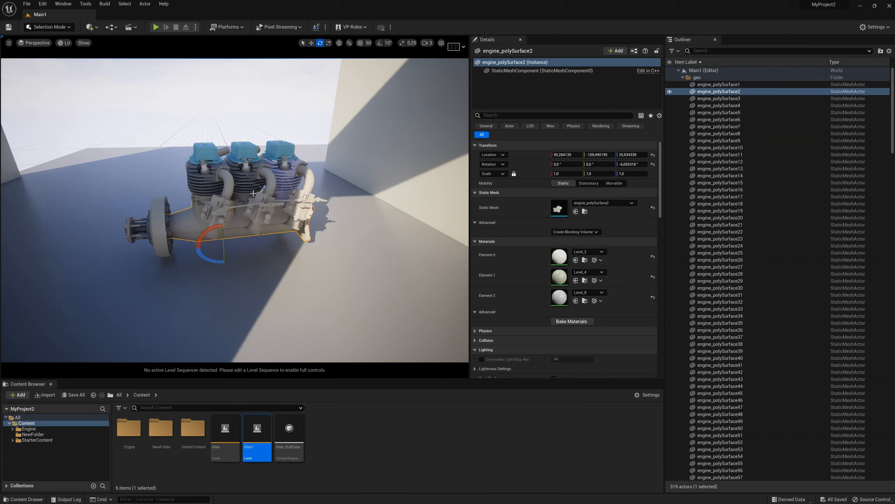
{"action": "left_click_drag", "start_coordinate": [253, 194], "coordinate": [268, 208], "text": "alt"}
{"action": "key", "text": "q"}
{"action": "key", "text": "w"}
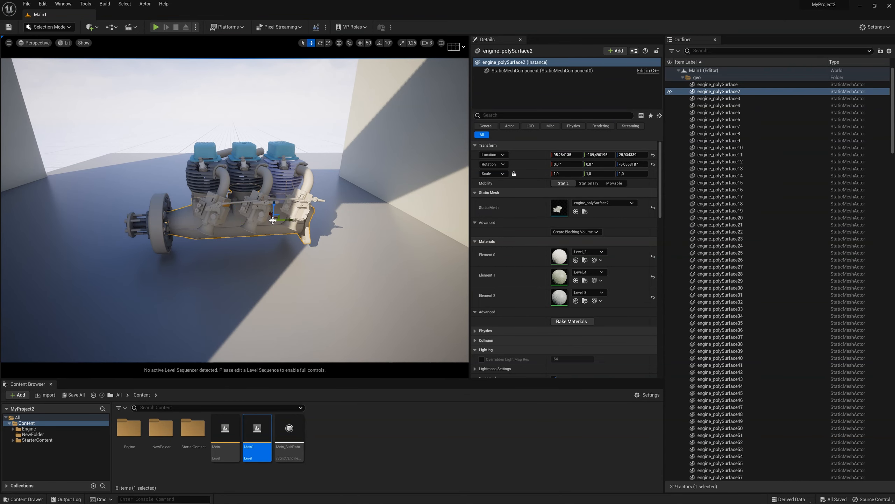
{"action": "left_click_drag", "start_coordinate": [267, 208], "coordinate": [375, 195], "text": "alt"}
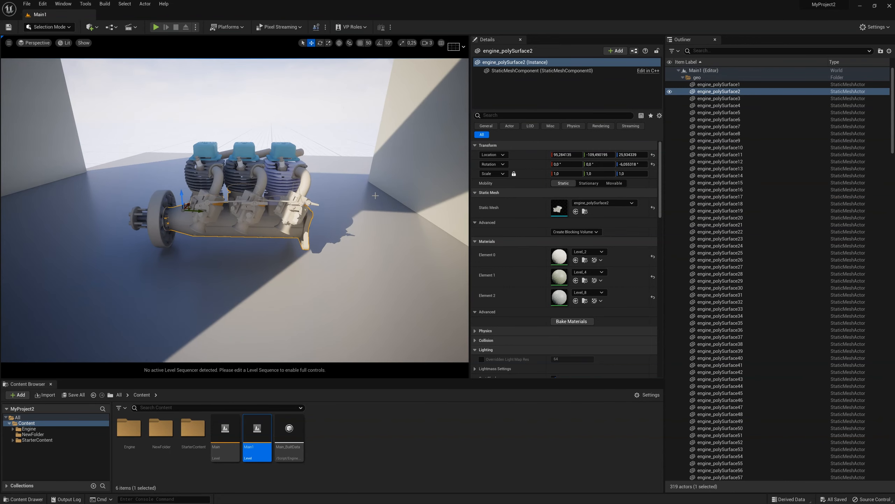
Step: Turn on grid snapping with a size of 50 and reposition the crankcase's temporary pivot along the body
{"action": "left_click", "coordinate": [367, 42]}
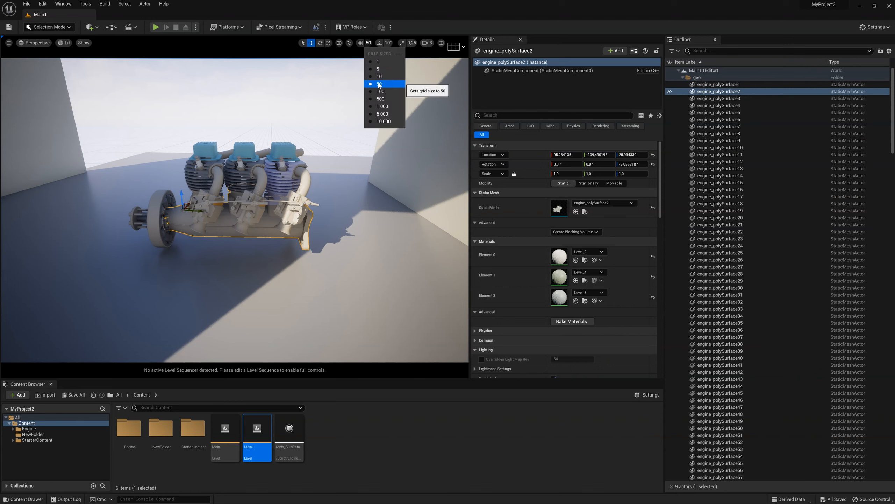
{"action": "left_click", "coordinate": [360, 43]}
{"action": "left_click_drag", "start_coordinate": [221, 220], "coordinate": [233, 219], "text": "alt"}
{"action": "middle_click", "coordinate": [232, 219], "text": "alt"}
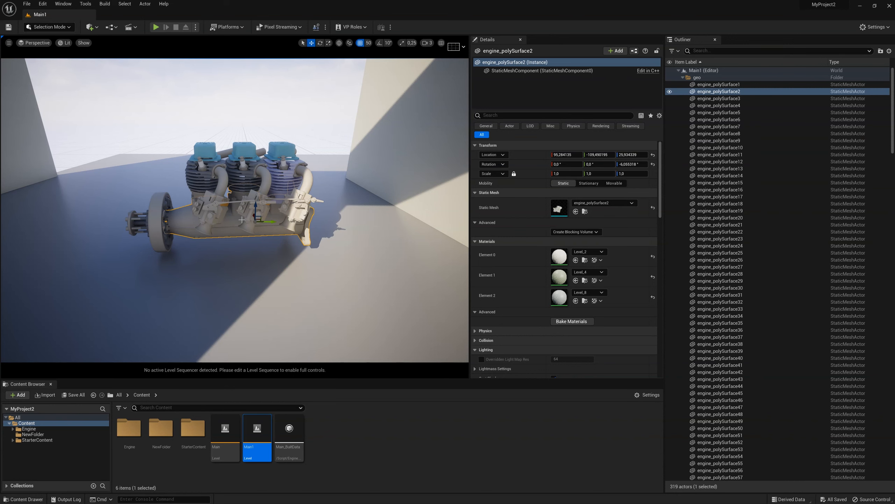
{"action": "left_click_drag", "start_coordinate": [235, 222], "coordinate": [335, 221], "text": "alt"}
{"action": "mouse_move", "coordinate": [265, 220]}
{"action": "left_mouse_down", "text": "alt"}
{"action": "mouse_move", "coordinate": [136, 219]}
{"action": "mouse_move", "coordinate": [257, 215]}
{"action": "left_mouse_up", "text": "alt"}
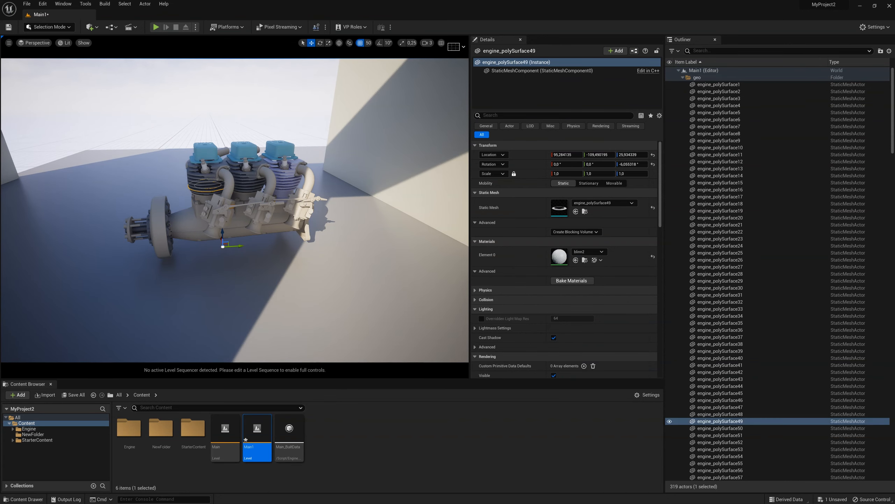
Step: Move the crankcase's pivot to the middle of its body and store it as the pivot offset, about -46.03, 4.66, 74.07
{"action": "left_click_drag", "start_coordinate": [212, 190], "coordinate": [251, 221], "text": "alt"}
{"action": "left_click_drag", "start_coordinate": [246, 186], "coordinate": [233, 125], "text": "alt"}
{"action": "left_click", "coordinate": [235, 130]}
{"action": "key", "text": "ctrl+z"}
{"action": "left_click_drag", "start_coordinate": [233, 202], "coordinate": [257, 214], "text": "alt"}
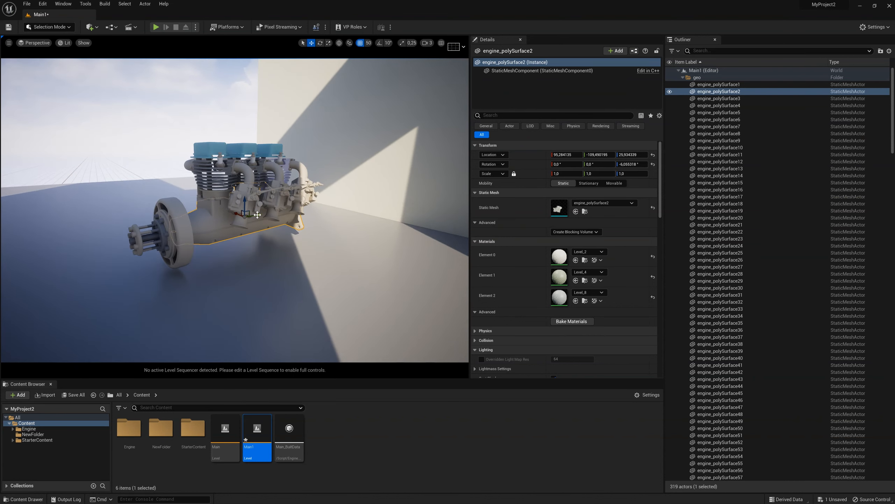
{"action": "right_click", "coordinate": [253, 225]}
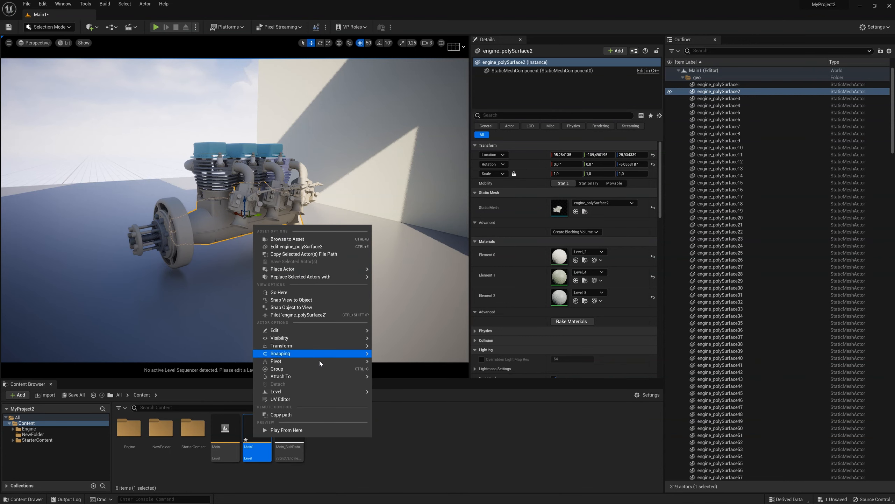
{"action": "mouse_move", "coordinate": [320, 362]}
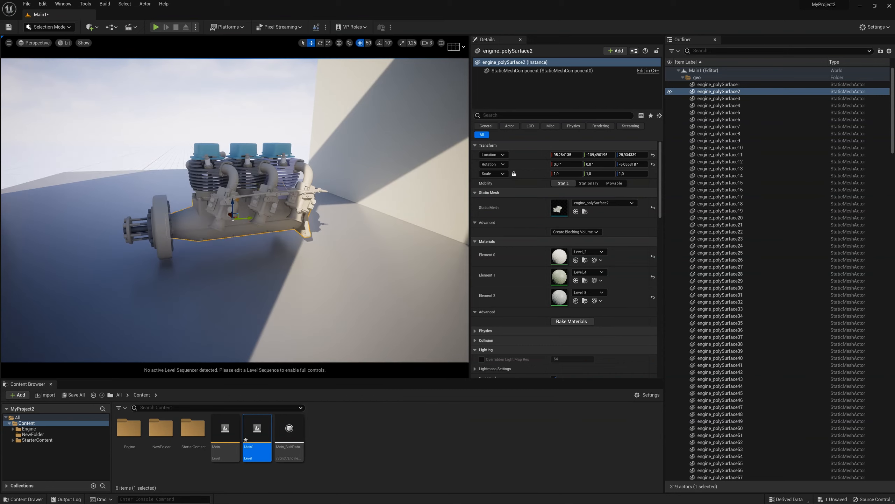
Step: Reselect the crankcase body to check its pivot, and examine the Pivot Offset in its advanced actor properties
{"action": "left_click", "coordinate": [250, 182]}
{"action": "left_click", "coordinate": [246, 192]}
{"action": "left_click", "coordinate": [247, 220]}
{"action": "right_click_drag", "start_coordinate": [247, 221], "coordinate": [267, 216]}
{"action": "left_click_drag", "start_coordinate": [247, 215], "coordinate": [197, 192], "text": "alt"}
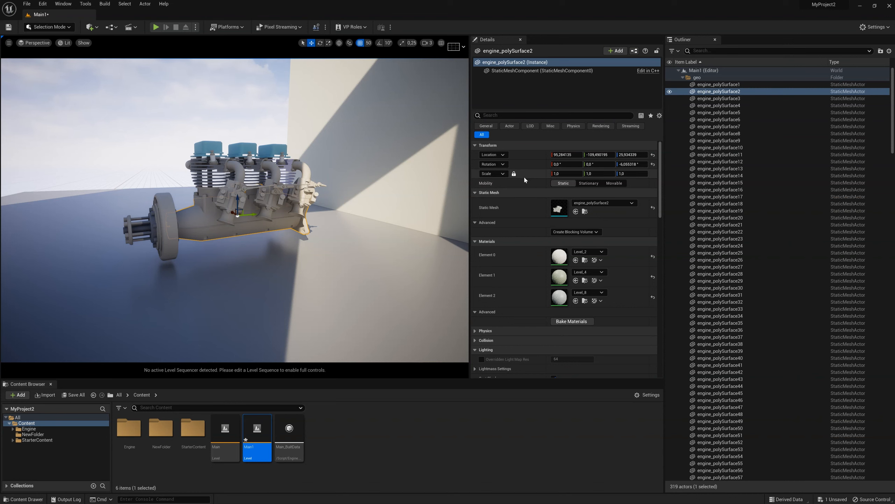
{"action": "scroll", "coordinate": [521, 183], "scroll_direction": "down", "scroll_amount": 10}
{"action": "scroll", "coordinate": [515, 229], "scroll_direction": "down", "scroll_amount": 10}
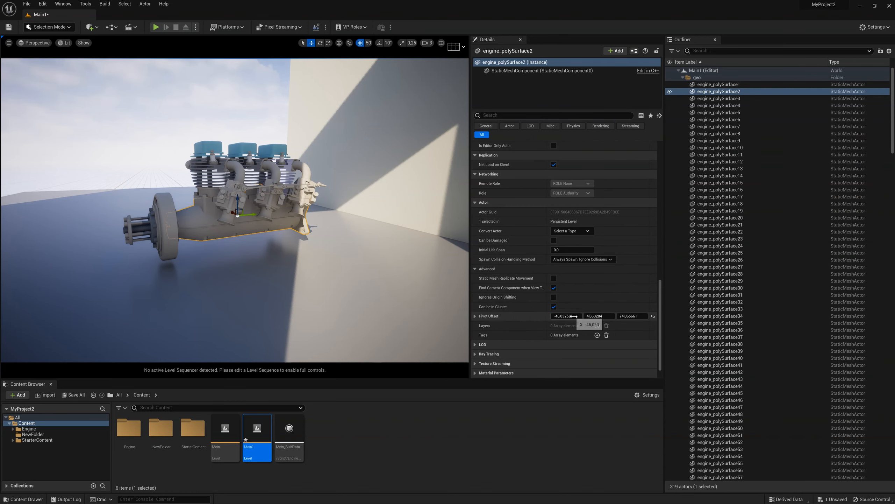
Step: Try X pivot offsets of about -67.77 and -47.57 on the crankcase body, reselecting it to refresh the pivot
{"action": "left_click_drag", "start_coordinate": [239, 214], "coordinate": [363, 213], "text": "alt"}
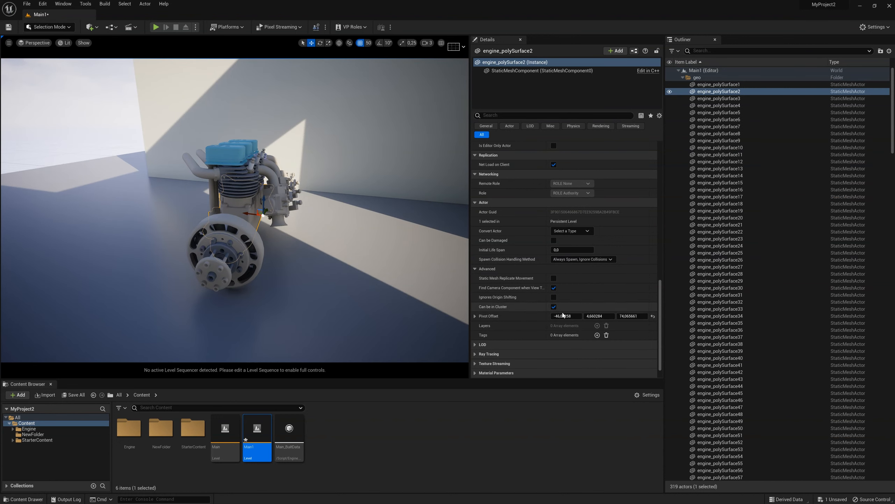
{"action": "left_click_drag", "start_coordinate": [566, 315], "coordinate": [561, 316]}
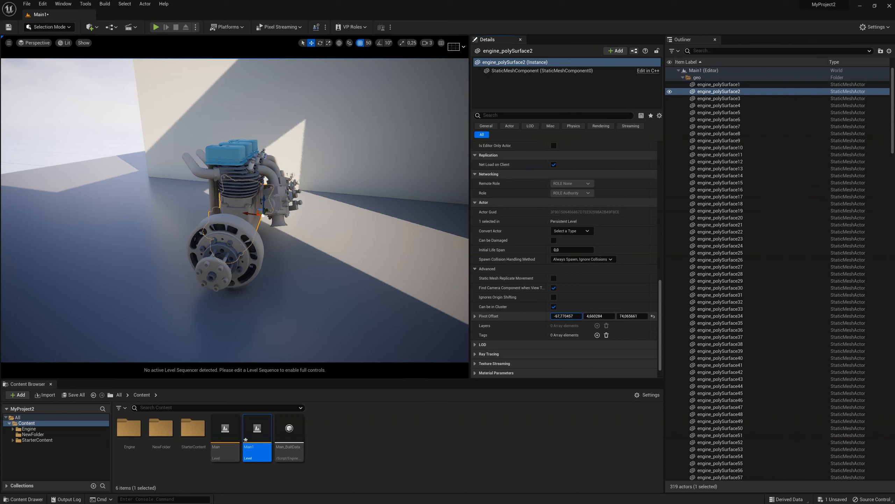
{"action": "left_click", "coordinate": [301, 212]}
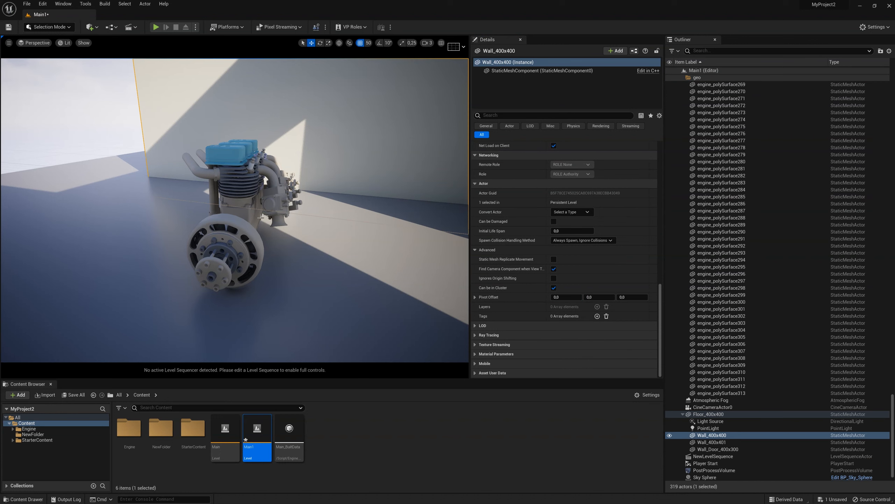
{"action": "left_click", "coordinate": [257, 223]}
{"action": "left_click_drag", "start_coordinate": [301, 212], "coordinate": [412, 263], "text": "alt"}
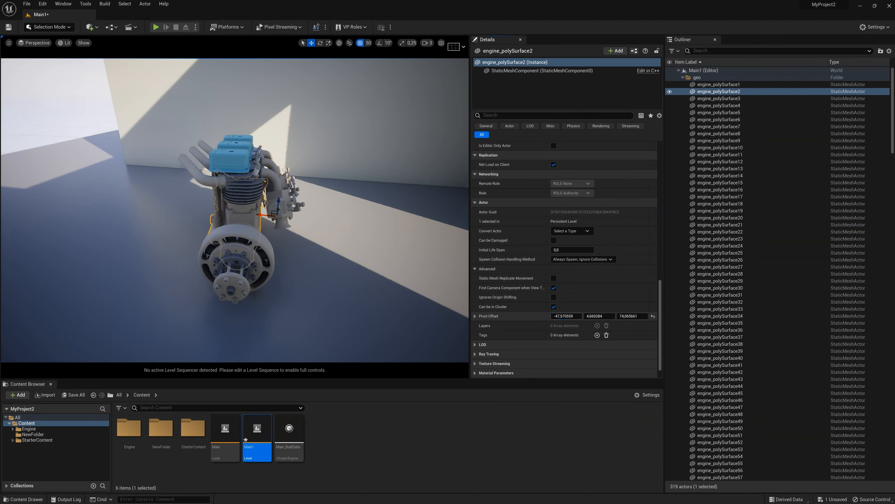
Step: Set the crankcase's X pivot offset to about -15.96 and reselect the part to check the pivot from several sides
{"action": "left_click_drag", "start_coordinate": [551, 317], "coordinate": [550, 318]}
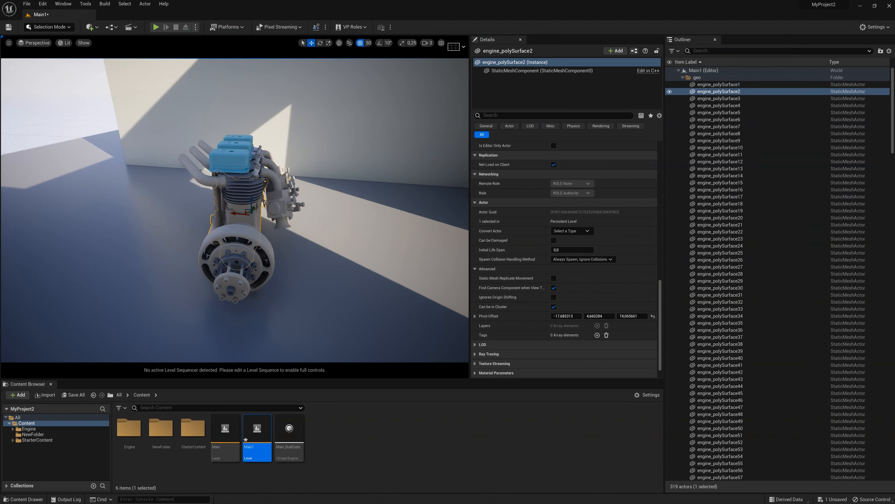
{"action": "left_click", "coordinate": [248, 220]}
{"action": "left_click", "coordinate": [248, 221]}
{"action": "left_click_drag", "start_coordinate": [248, 221], "coordinate": [320, 211], "text": "alt"}
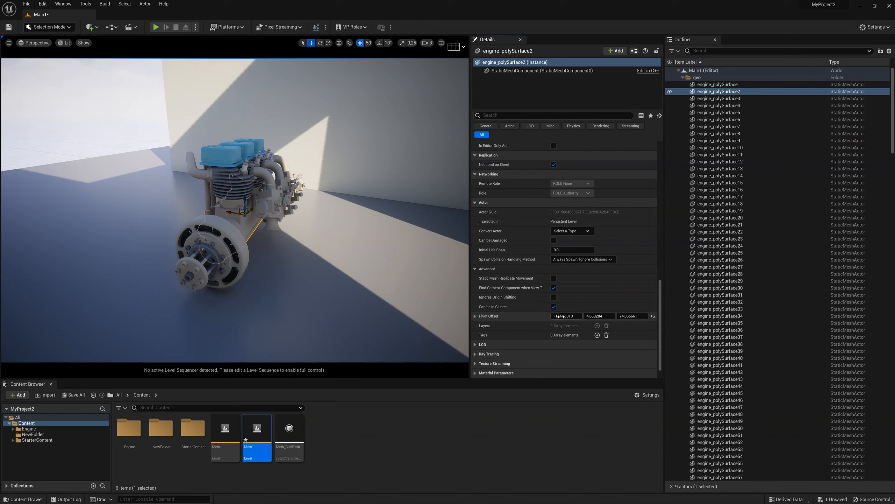
{"action": "left_click", "coordinate": [436, 272]}
{"action": "left_click", "coordinate": [257, 222]}
{"action": "left_click_drag", "start_coordinate": [290, 222], "coordinate": [220, 299], "text": "alt"}
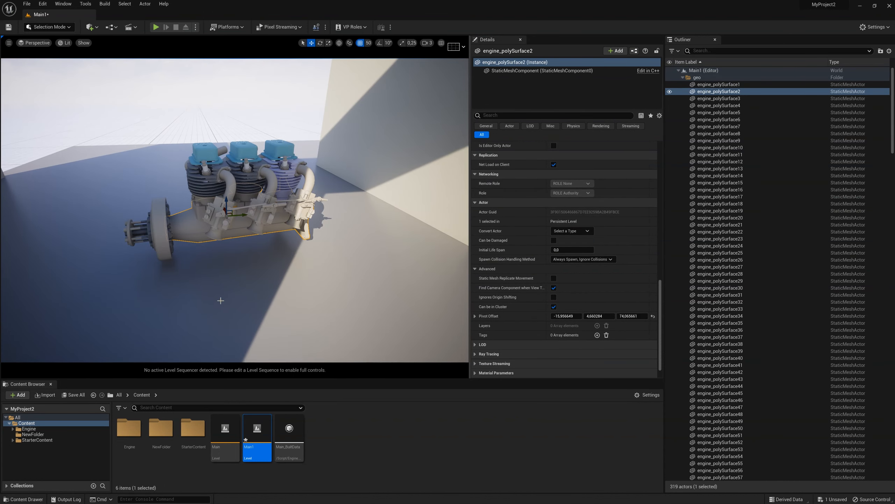
Step: Enlarge the Content Browser and locate the crankcase's static mesh asset in the Engine/geo folder
{"action": "left_click", "coordinate": [54, 430]}
{"action": "left_click_drag", "start_coordinate": [173, 379], "coordinate": [173, 317]}
{"action": "double_click", "coordinate": [44, 368]}
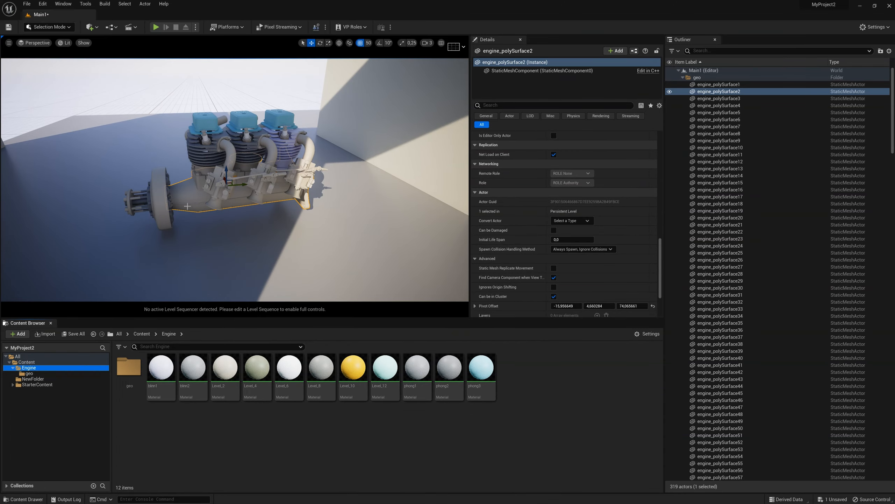
{"action": "scroll", "coordinate": [541, 173], "scroll_direction": "up", "scroll_amount": 15}
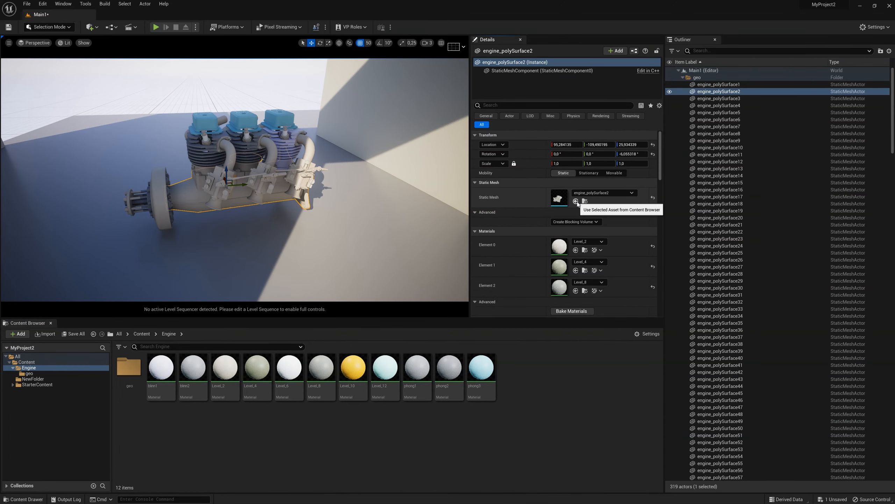
{"action": "left_click", "coordinate": [585, 201]}
Step: Place a second engine_polySurface2 mesh in the level beside the engine at about X -74.37, Y 0, Z 0, with grid snapping off
{"action": "left_click_drag", "start_coordinate": [164, 369], "coordinate": [259, 153]}
{"action": "left_click", "coordinate": [653, 145]}
{"action": "left_click", "coordinate": [238, 188]}
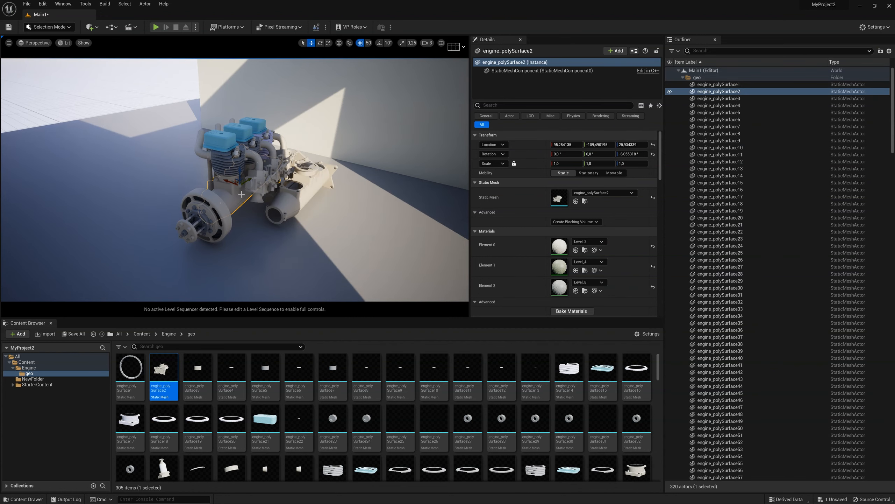
{"action": "left_click", "coordinate": [306, 191]}
{"action": "left_click_drag", "start_coordinate": [306, 191], "coordinate": [338, 247], "text": "alt"}
{"action": "left_click_drag", "start_coordinate": [282, 219], "coordinate": [310, 252]}
{"action": "left_click", "coordinate": [360, 43]}
{"action": "left_click_drag", "start_coordinate": [332, 226], "coordinate": [338, 227], "text": "alt"}
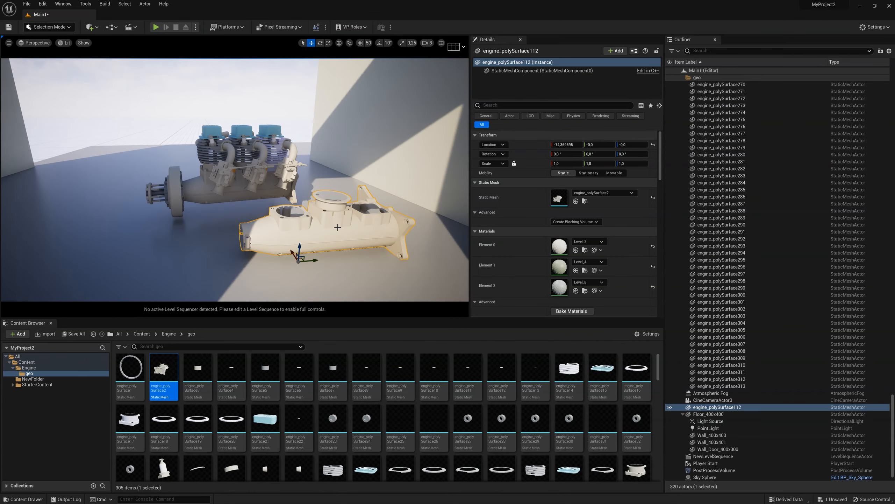
Step: Switch to Modeling mode and resize the layout to show the full palette of modeling tools
{"action": "left_click", "coordinate": [49, 27]}
{"action": "left_click", "coordinate": [44, 62]}
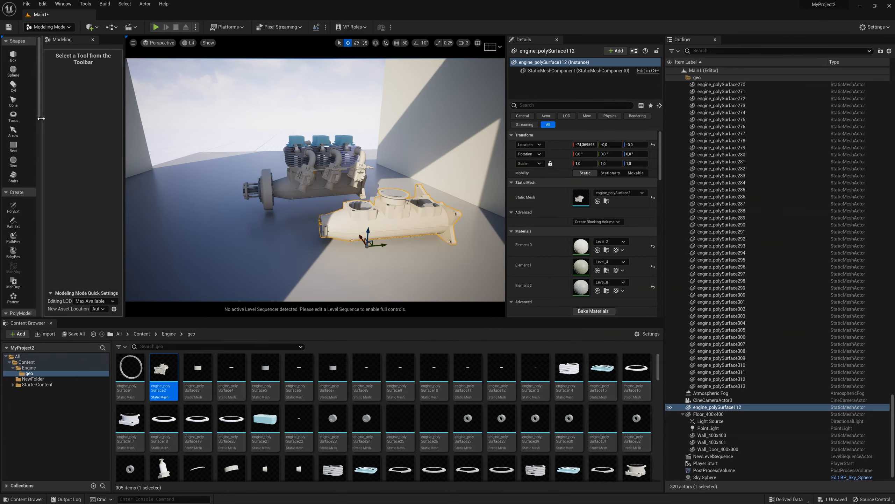
{"action": "left_click_drag", "start_coordinate": [42, 118], "coordinate": [84, 120]}
{"action": "left_click_drag", "start_coordinate": [110, 318], "coordinate": [110, 395]}
{"action": "left_click_drag", "start_coordinate": [84, 200], "coordinate": [100, 205]}
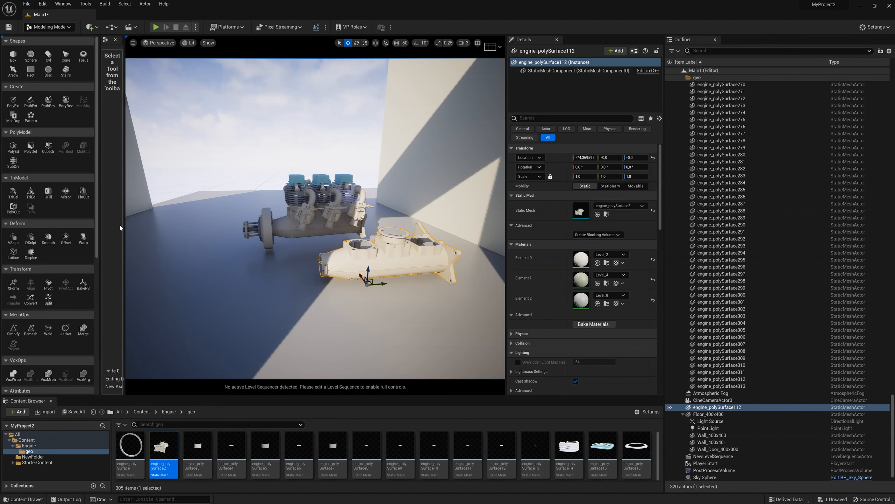
Step: Start Edit Pivot on the copied crankcase and try the Center, Bottom, Left and Right box positions
{"action": "left_click", "coordinate": [48, 283]}
{"action": "left_click_drag", "start_coordinate": [124, 145], "coordinate": [196, 146]}
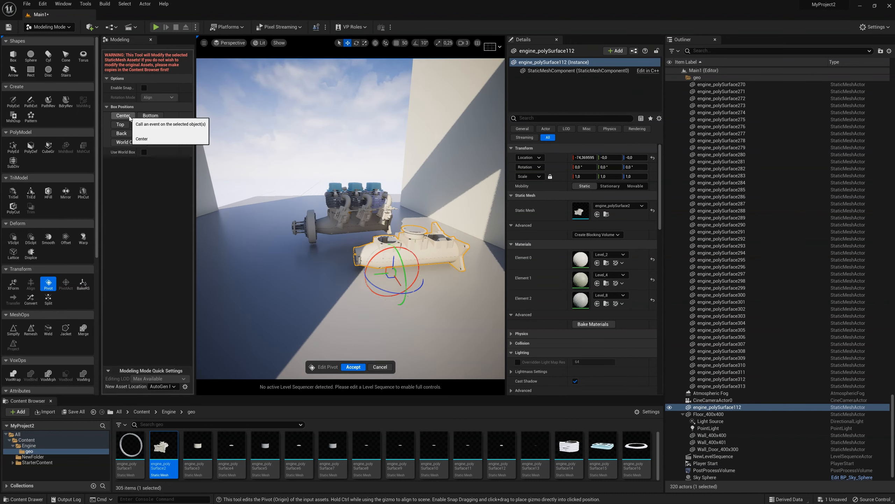
{"action": "left_click", "coordinate": [129, 117]}
{"action": "mouse_move", "coordinate": [317, 211]}
{"action": "left_mouse_down", "text": "alt"}
{"action": "mouse_move", "coordinate": [356, 219]}
{"action": "mouse_move", "coordinate": [307, 210]}
{"action": "left_mouse_up", "text": "alt"}
{"action": "left_click", "coordinate": [150, 117]}
{"action": "left_click", "coordinate": [141, 125]}
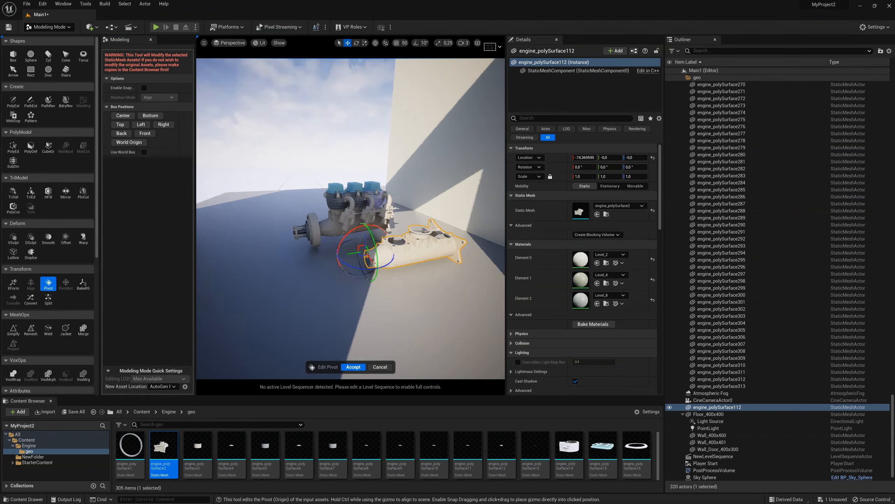
{"action": "left_click", "coordinate": [164, 124]}
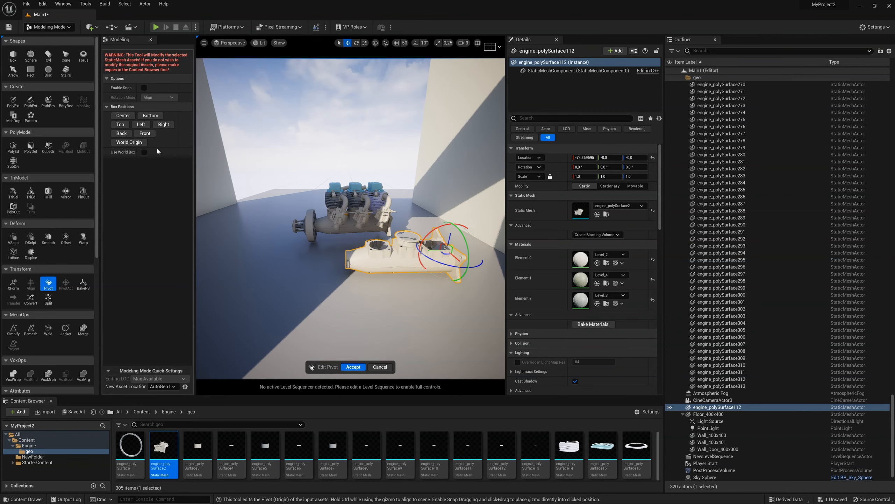
Step: Try the Top, Right, Back, Front and Left box positions for the copied crankcase's pivot
{"action": "left_click", "coordinate": [121, 125]}
{"action": "left_click", "coordinate": [164, 124]}
{"action": "left_click", "coordinate": [121, 133]}
{"action": "left_click", "coordinate": [144, 133]}
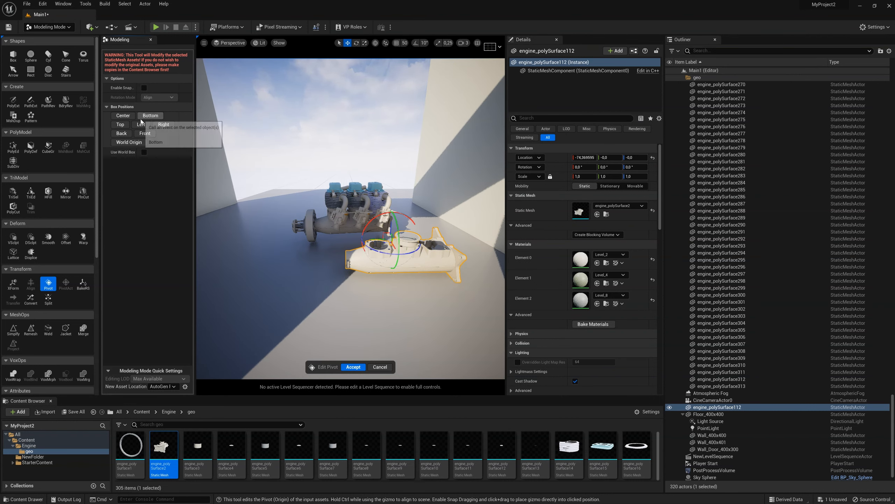
{"action": "left_click", "coordinate": [141, 124]}
{"action": "left_click_drag", "start_coordinate": [352, 229], "coordinate": [416, 240], "text": "alt"}
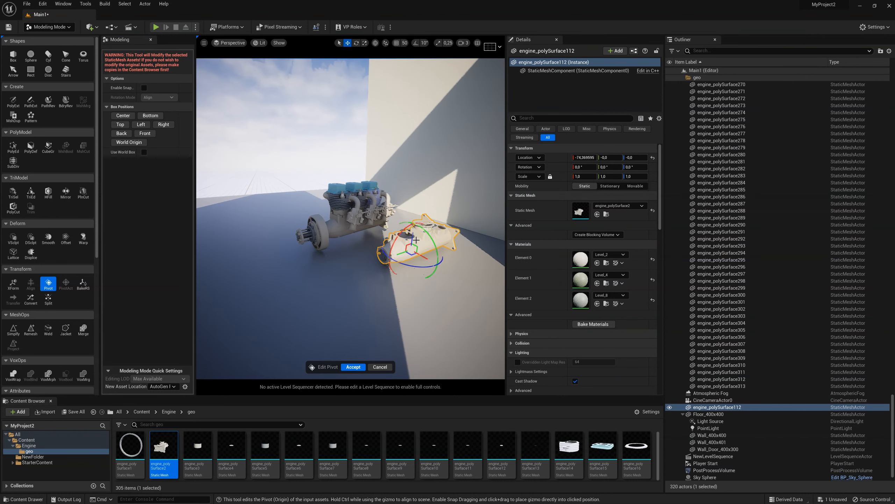
Step: Move the crankcase's pivot up slightly by hand with the gizmo, toggling grid snapping around the move
{"action": "left_click", "coordinate": [397, 43]}
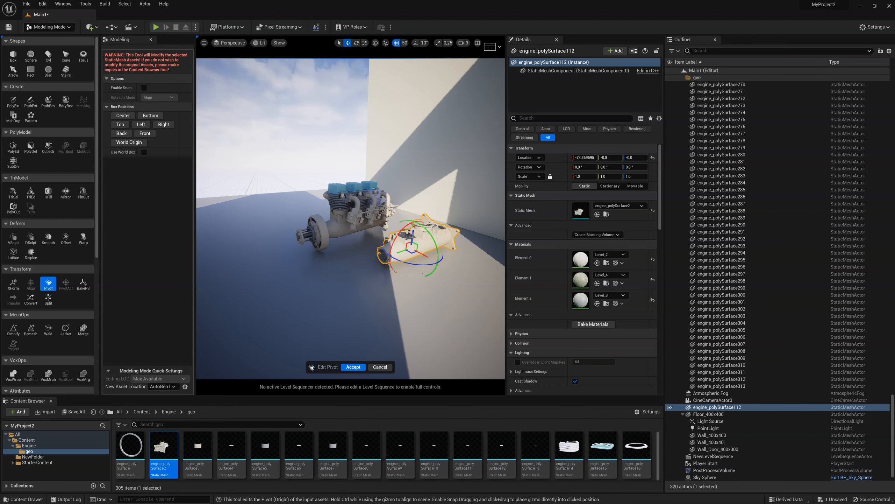
{"action": "mouse_move", "coordinate": [411, 235]}
{"action": "left_mouse_down"}
{"action": "mouse_move", "coordinate": [418, 202]}
{"action": "mouse_move", "coordinate": [411, 241]}
{"action": "left_mouse_up"}
{"action": "left_click", "coordinate": [395, 43]}
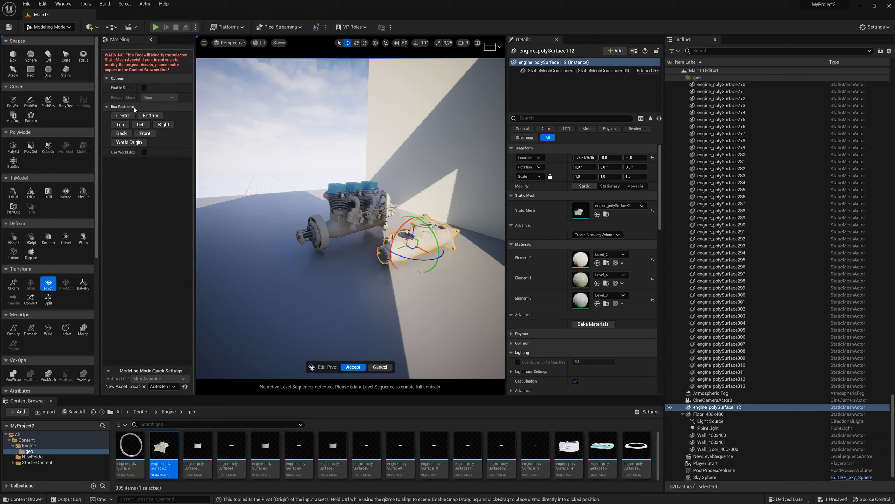
Step: Set the crankcase's pivot to the Center box position, accept the edit and undo the last change in the level
{"action": "left_click", "coordinate": [119, 116]}
{"action": "left_click_drag", "start_coordinate": [343, 184], "coordinate": [328, 171], "text": "alt"}
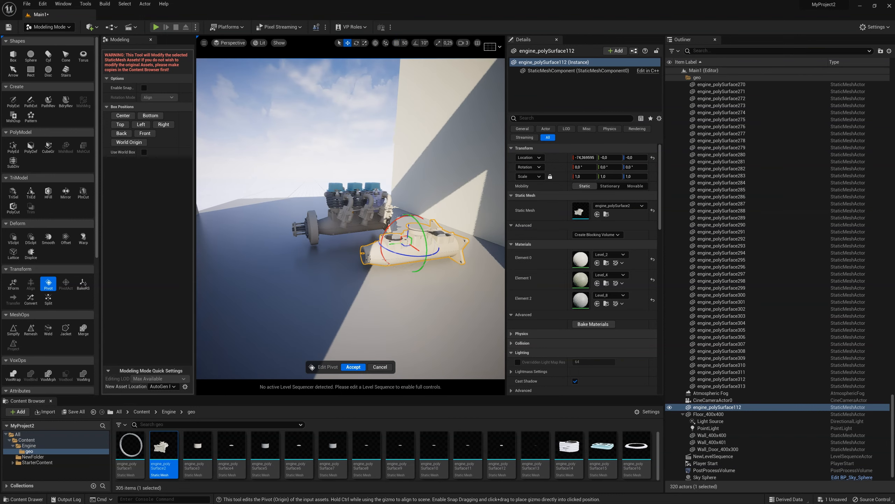
{"action": "left_click_drag", "start_coordinate": [409, 227], "coordinate": [391, 263], "text": "alt"}
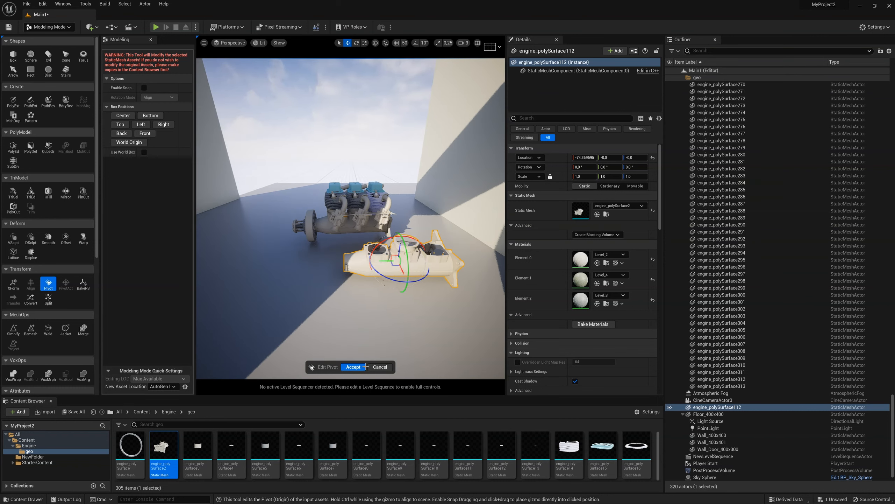
{"action": "left_click", "coordinate": [353, 367]}
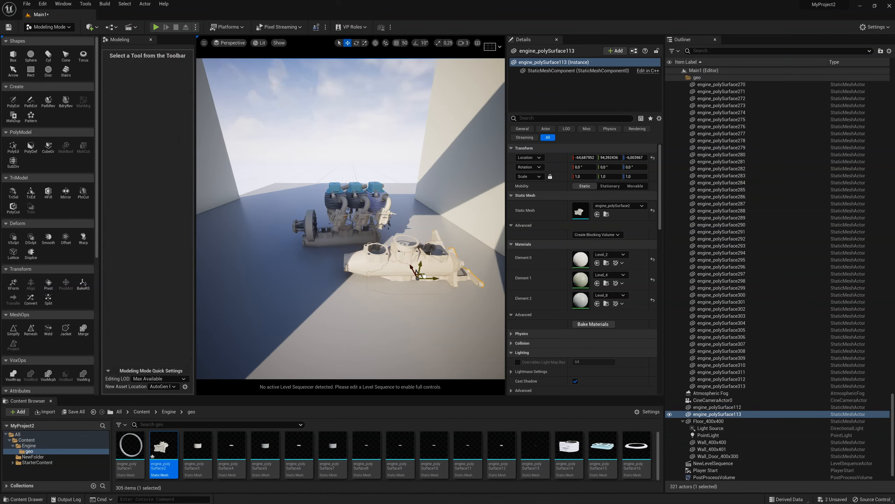
{"action": "key", "text": "ctrl+z"}
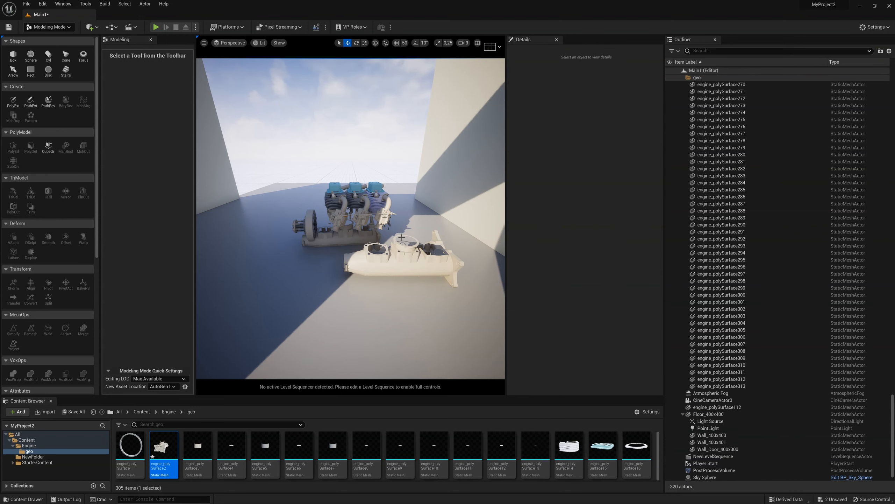
Step: Place two more engine_polySurface2 copies in the level and raise the second one to about Z 93.6
{"action": "left_click_drag", "start_coordinate": [164, 447], "coordinate": [270, 248]}
{"action": "left_click_drag", "start_coordinate": [166, 447], "coordinate": [368, 282]}
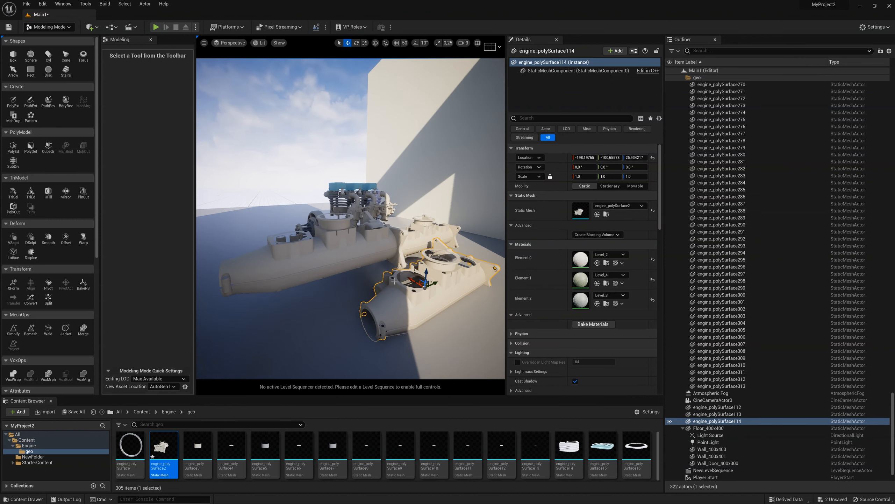
{"action": "left_click_drag", "start_coordinate": [425, 271], "coordinate": [440, 308]}
{"action": "middle_click_drag", "start_coordinate": [350, 239], "coordinate": [350, 243]}
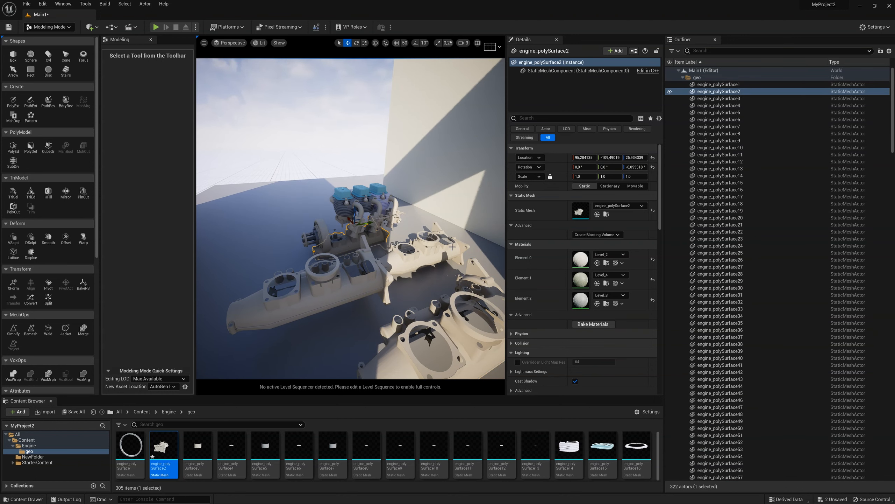
Step: Select the crankcase copy engine_polySurface112 beside the engine and raise it to about Z 126.9
{"action": "key", "text": "s"}
{"action": "right_click_drag", "start_coordinate": [366, 235], "coordinate": [394, 227]}
{"action": "left_click", "coordinate": [393, 227]}
{"action": "left_click_drag", "start_coordinate": [385, 217], "coordinate": [386, 198]}
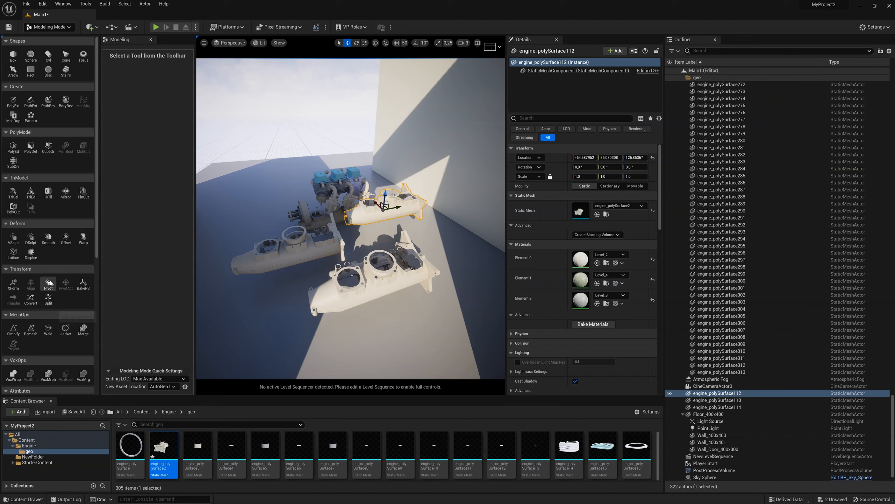
Step: Start Edit Pivot on the raised crankcase, enable snap dragging, place the pivot on its end surface and accept
{"action": "left_click", "coordinate": [48, 284]}
{"action": "left_click", "coordinate": [144, 88]}
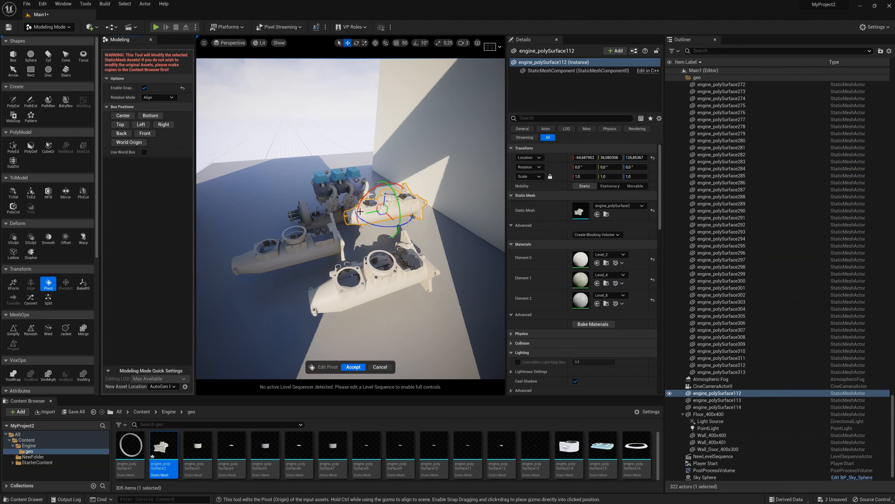
{"action": "left_click", "coordinate": [367, 211]}
{"action": "left_click_drag", "start_coordinate": [366, 211], "coordinate": [362, 216]}
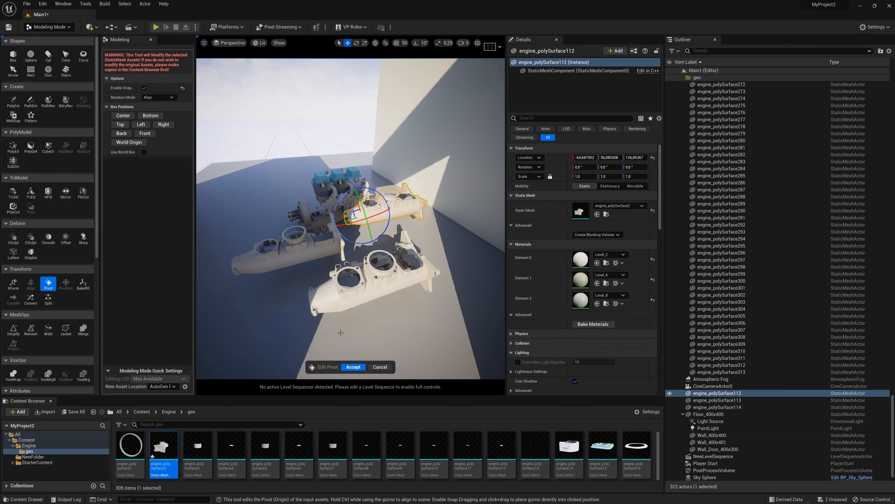
{"action": "left_click", "coordinate": [353, 367]}
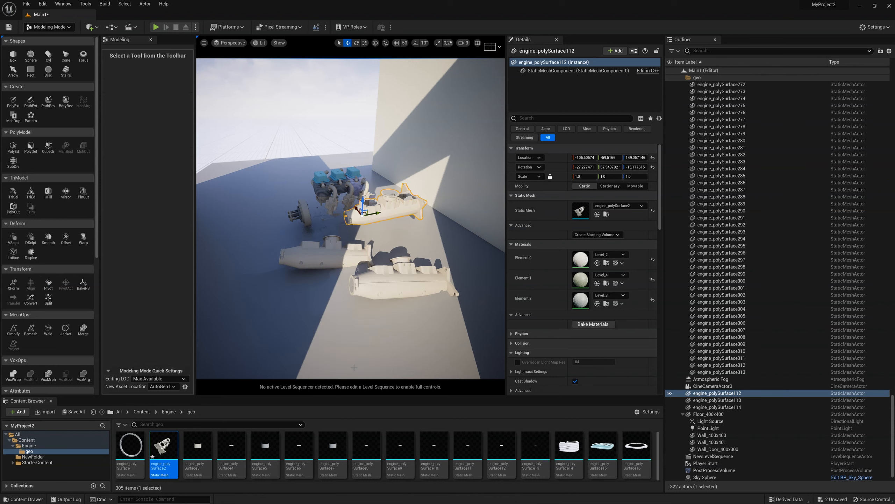
Step: Undo the crankcase pivot edits, the moves and the placement of all the extra engine_polySurface2 copies
{"action": "mouse_move", "coordinate": [379, 223]}
{"action": "left_mouse_down", "text": "alt"}
{"action": "mouse_move", "coordinate": [380, 183]}
{"action": "mouse_move", "coordinate": [391, 259]}
{"action": "mouse_move", "coordinate": [380, 186]}
{"action": "mouse_move", "coordinate": [384, 243]}
{"action": "mouse_move", "coordinate": [374, 207]}
{"action": "left_mouse_up", "text": "alt"}
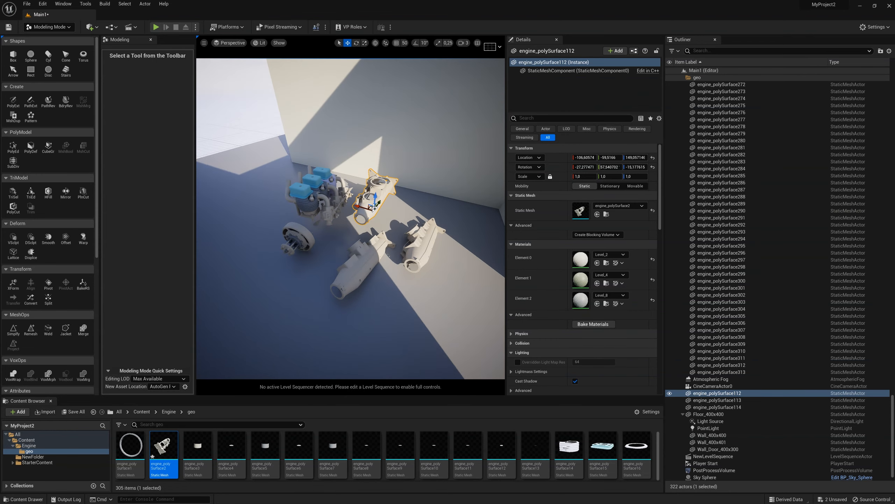
{"action": "left_click_drag", "start_coordinate": [319, 275], "coordinate": [333, 244], "text": "alt"}
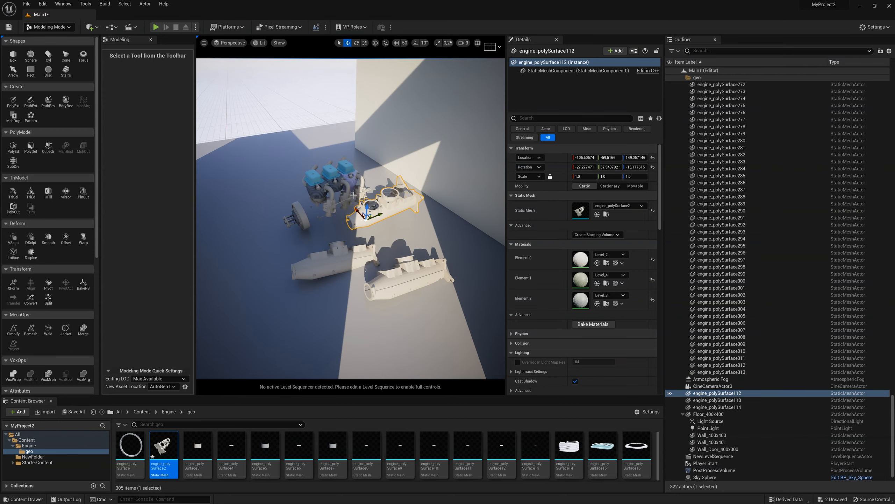
{"action": "key", "text": "ctrl+z"}
{"action": "key", "text": "ctrl+z"}
{"action": "key", "text": "ctrl+z"}
{"action": "key", "text": "ctrl+z"}
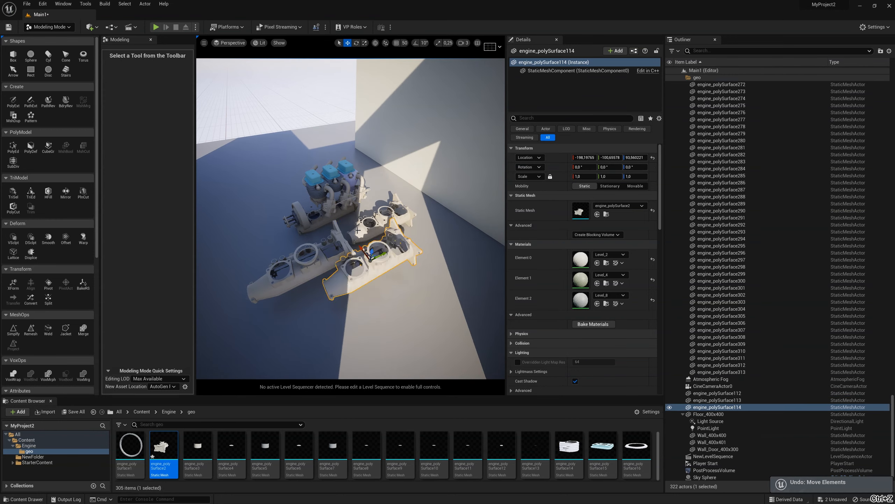
{"action": "key", "text": "ctrl+z"}
{"action": "key", "text": "ctrl+z"}
{"action": "key", "text": "ctrl+z"}
{"action": "key", "text": "ctrl+z"}
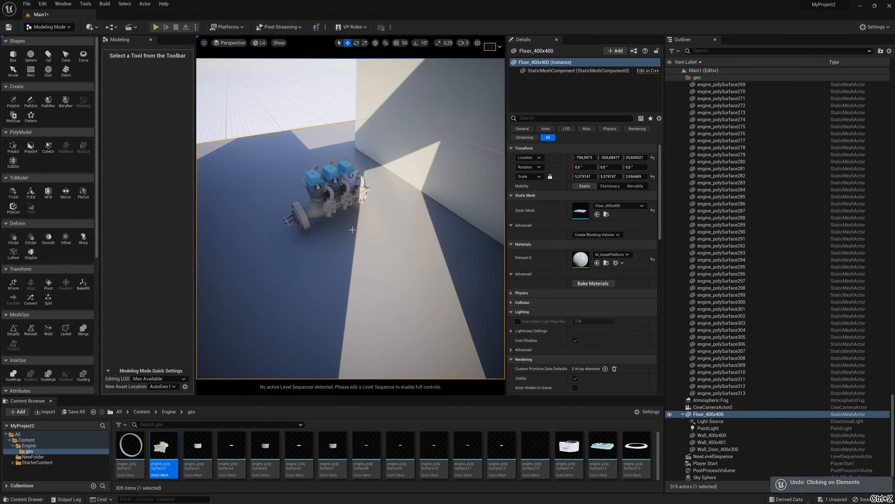
{"action": "left_click_drag", "start_coordinate": [357, 229], "coordinate": [350, 299], "text": "alt"}
{"action": "left_click_drag", "start_coordinate": [164, 445], "coordinate": [326, 249]}
{"action": "left_click_drag", "start_coordinate": [326, 249], "coordinate": [336, 174], "text": "alt"}
{"action": "key", "text": "Delete"}
Step: Select the four meshes engine_polySurface45, 50, 51 and 66 on the engine's front cylinder
{"action": "left_click", "coordinate": [320, 187]}
{"action": "key", "text": "f"}
{"action": "scroll", "coordinate": [331, 179], "scroll_direction": "down", "scroll_amount": 6}
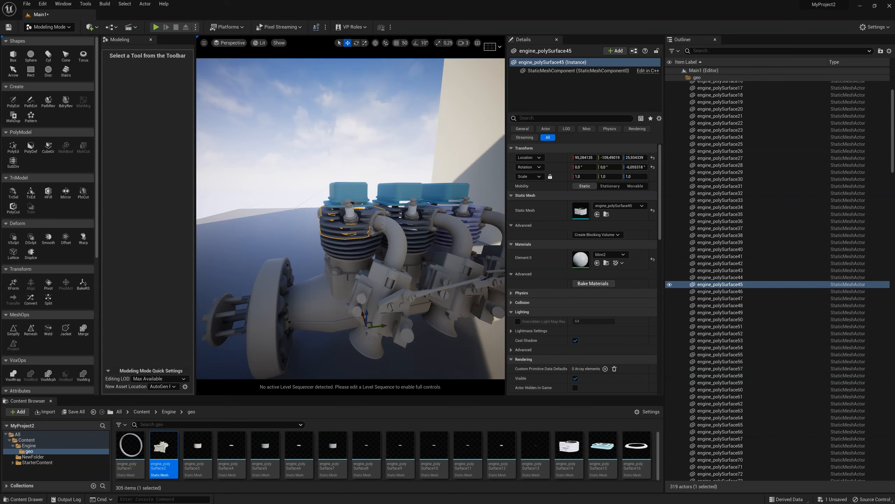
{"action": "scroll", "coordinate": [351, 226], "scroll_direction": "down", "scroll_amount": 4}
{"action": "left_click_drag", "start_coordinate": [352, 226], "coordinate": [372, 236], "text": "alt"}
{"action": "left_click", "coordinate": [351, 241]}
{"action": "left_click", "coordinate": [351, 235], "text": "shift"}
{"action": "left_click", "coordinate": [351, 226], "text": "shift"}
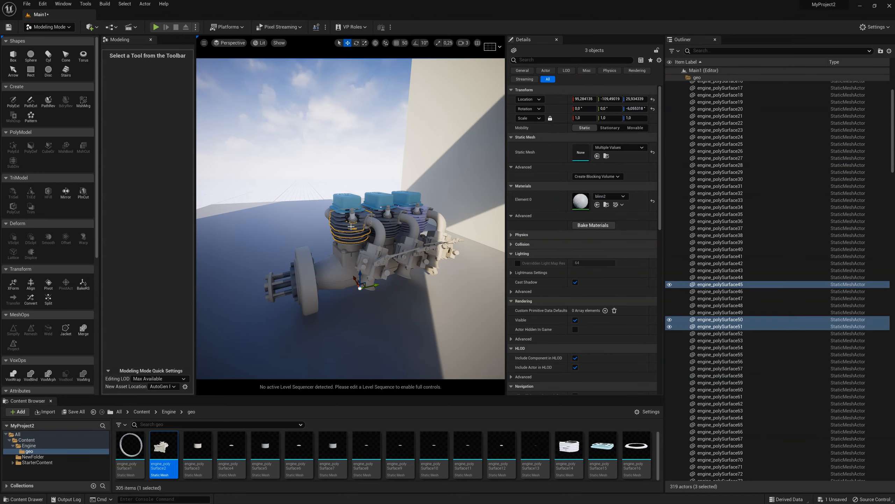
{"action": "left_click", "coordinate": [337, 217], "text": "shift"}
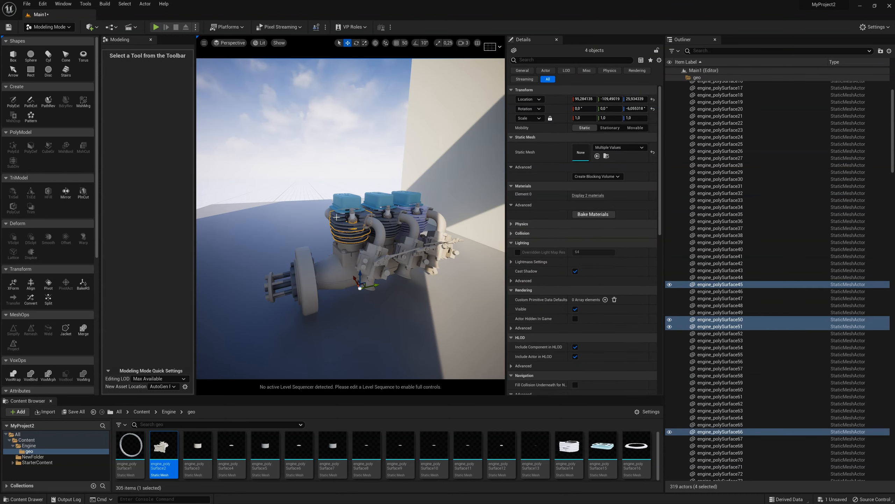
Step: Use Edit Pivot to move the four cylinder meshes' pivots to the Center box position and accept
{"action": "left_click", "coordinate": [48, 283]}
{"action": "left_click", "coordinate": [132, 118]}
{"action": "left_click_drag", "start_coordinate": [299, 282], "coordinate": [356, 283], "text": "alt"}
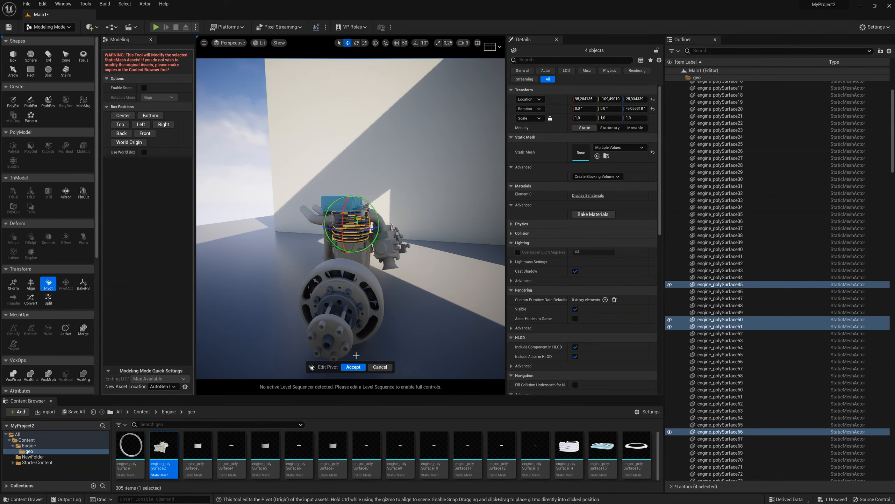
{"action": "left_click", "coordinate": [356, 367]}
Step: Check the pivots of individual front cylinder meshes, starting and cancelling Edit Pivot on engine_polySurface50
{"action": "left_click_drag", "start_coordinate": [356, 331], "coordinate": [300, 332], "text": "alt"}
{"action": "left_click", "coordinate": [338, 214]}
{"action": "mouse_move", "coordinate": [338, 226]}
{"action": "left_mouse_down", "text": "alt"}
{"action": "mouse_move", "coordinate": [311, 226]}
{"action": "mouse_move", "coordinate": [333, 233]}
{"action": "mouse_move", "coordinate": [340, 223]}
{"action": "left_mouse_up", "text": "alt"}
{"action": "left_click", "coordinate": [341, 233]}
{"action": "left_click", "coordinate": [349, 236]}
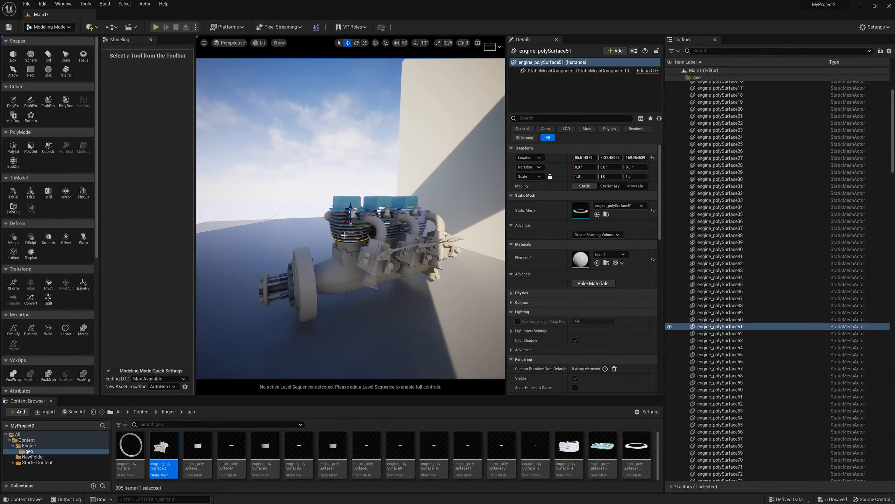
{"action": "left_click", "coordinate": [347, 229]}
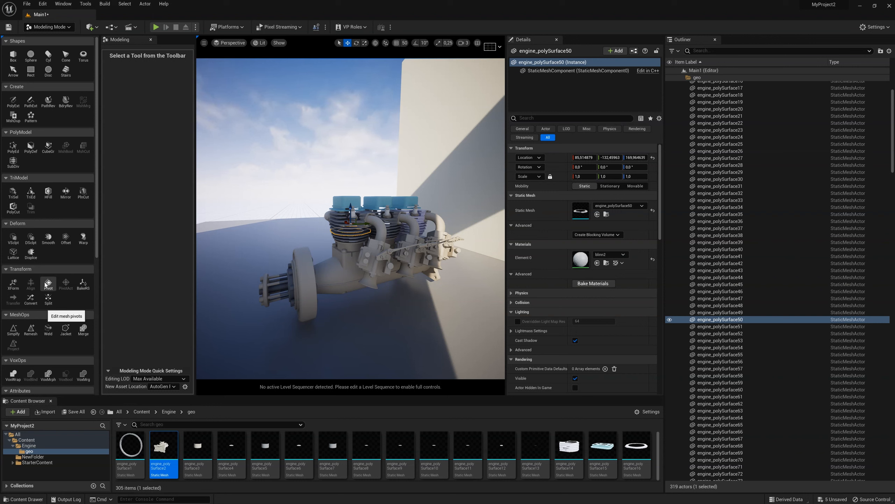
{"action": "left_click", "coordinate": [48, 285]}
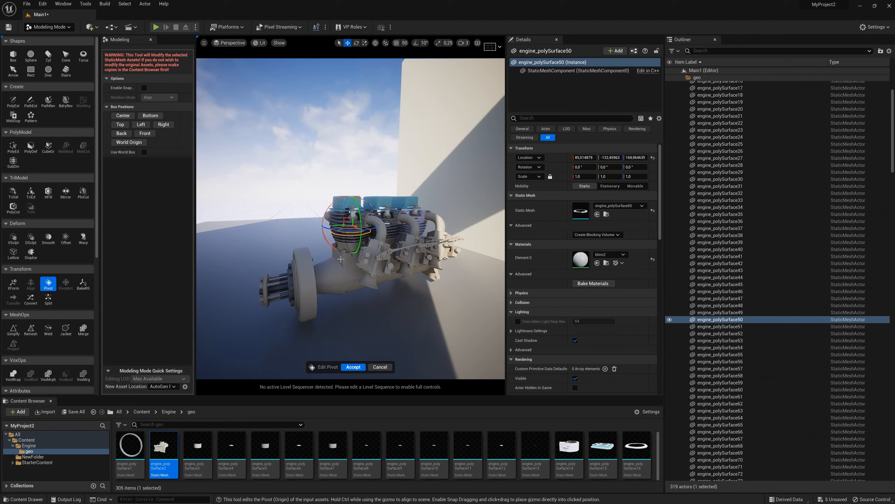
{"action": "left_click", "coordinate": [381, 367]}
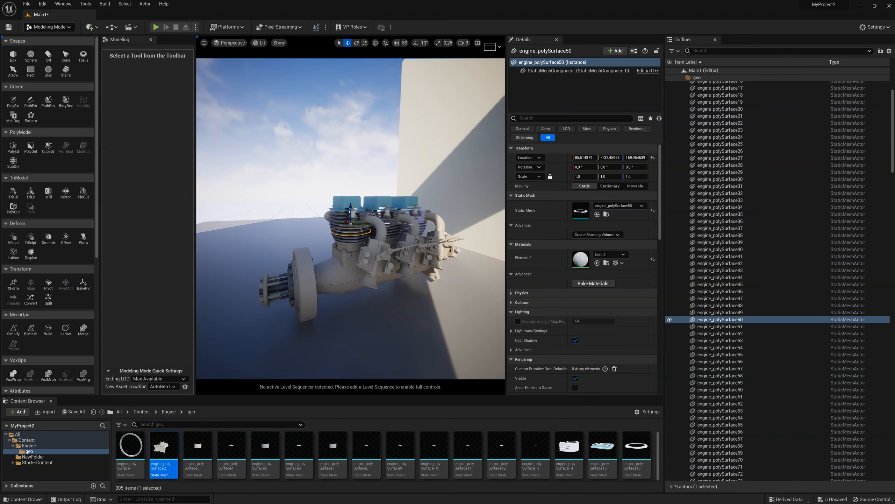
Step: Select all engine meshes in the geo folder, from engine_polySurface1 through engine_polySurface313
{"action": "scroll", "coordinate": [836, 120], "scroll_direction": "up", "scroll_amount": 5}
{"action": "left_click", "coordinate": [758, 84]}
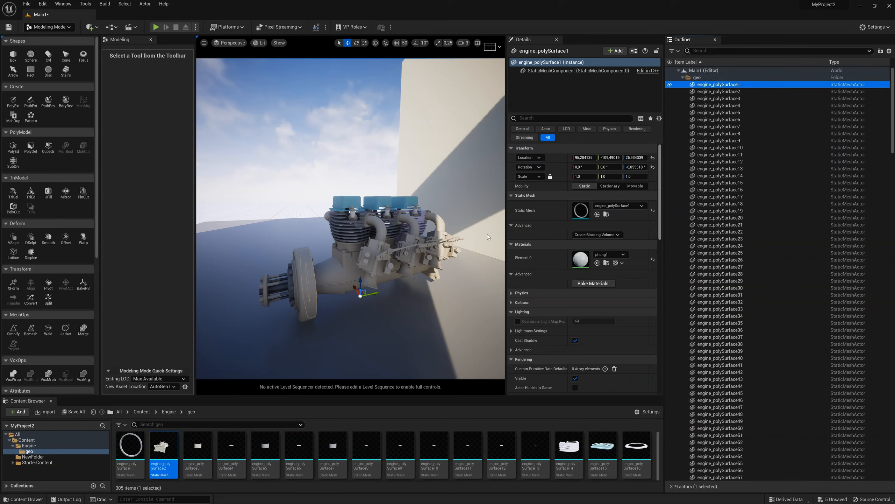
{"action": "left_click_drag", "start_coordinate": [894, 106], "coordinate": [894, 436]}
{"action": "left_click", "coordinate": [740, 379], "text": "shift"}
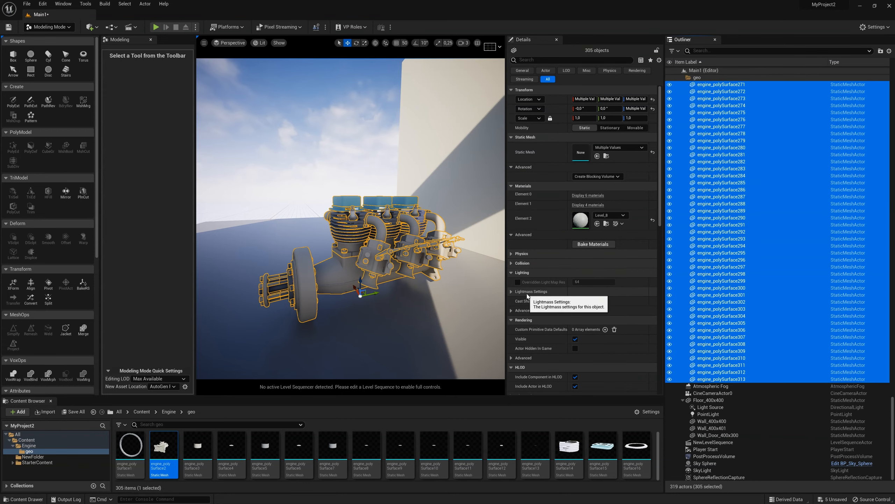
Step: Use the Pivot Tool to center the pivots of all selected engine meshes and bake them into the static meshes
{"action": "mouse_move", "coordinate": [381, 181]}
{"action": "left_mouse_down", "text": "alt"}
{"action": "mouse_move", "coordinate": [357, 208]}
{"action": "mouse_move", "coordinate": [381, 181]}
{"action": "left_mouse_up", "text": "alt"}
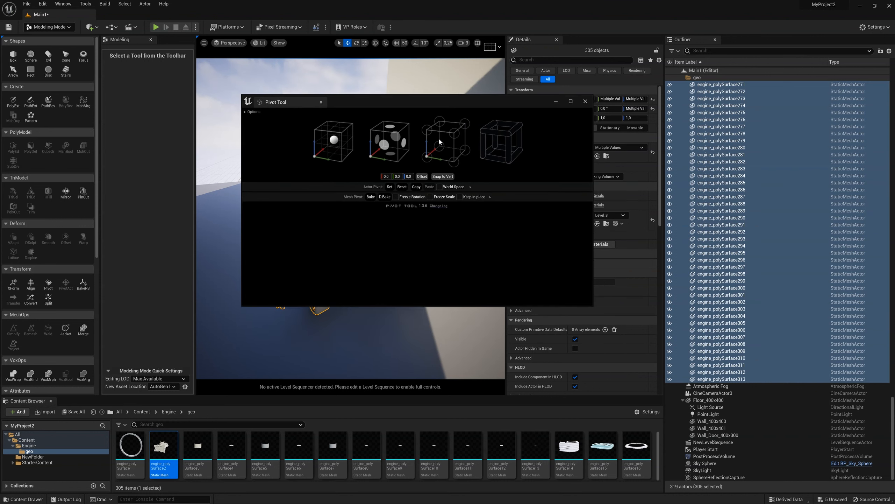
{"action": "left_click_drag", "start_coordinate": [592, 305], "coordinate": [504, 286]}
{"action": "left_click_drag", "start_coordinate": [403, 103], "coordinate": [626, 140]}
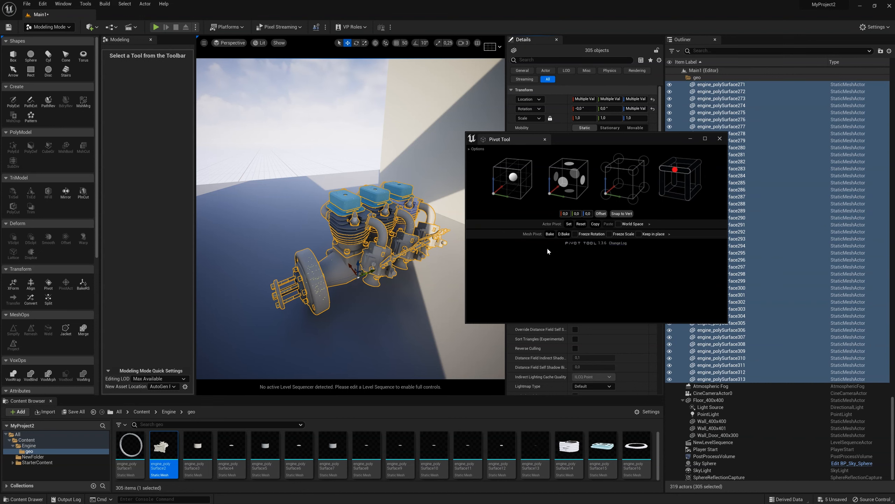
{"action": "left_click", "coordinate": [514, 177]}
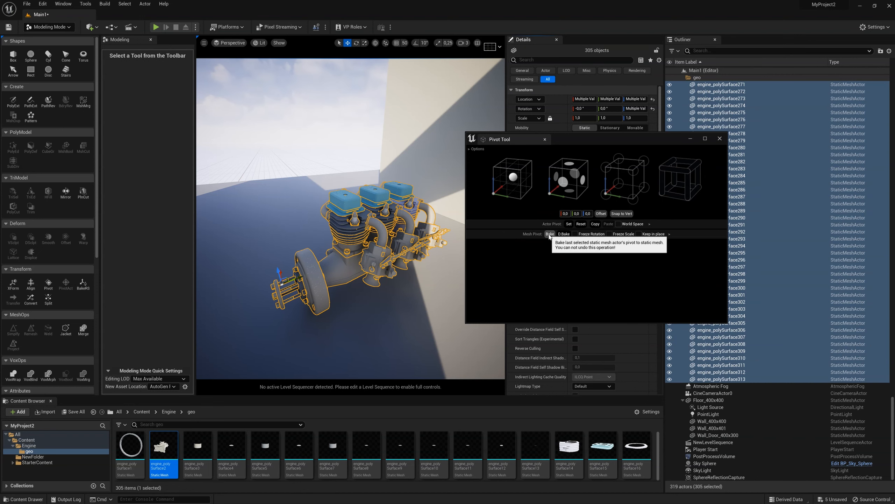
{"action": "left_click", "coordinate": [550, 234]}
{"action": "left_click", "coordinate": [720, 138]}
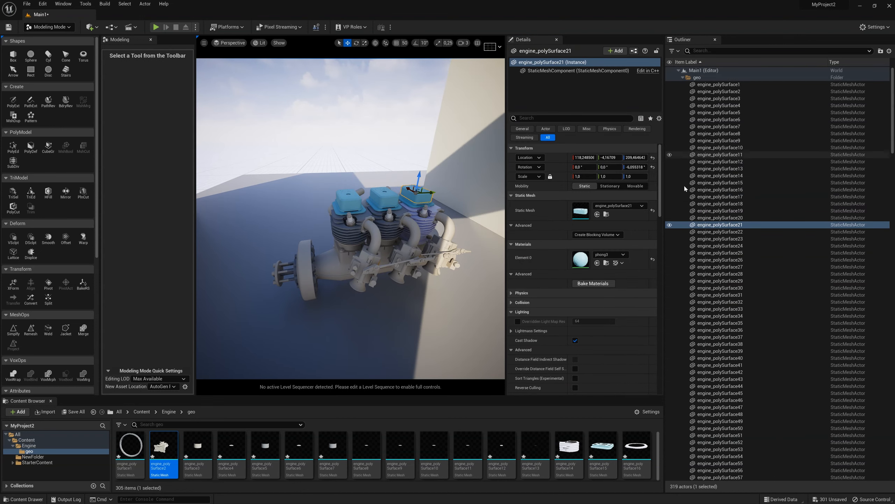
{"action": "left_click", "coordinate": [607, 214]}
{"action": "left_click_drag", "start_coordinate": [261, 457], "coordinate": [291, 232]}
{"action": "key", "text": "Delete"}
Step: Place the assets engine_polySurface1 through engine_polySurface177 together in the level beside the engine, then try raising the crankcase copy and undo that move
{"action": "scroll", "coordinate": [331, 445], "scroll_direction": "up", "scroll_amount": 1}
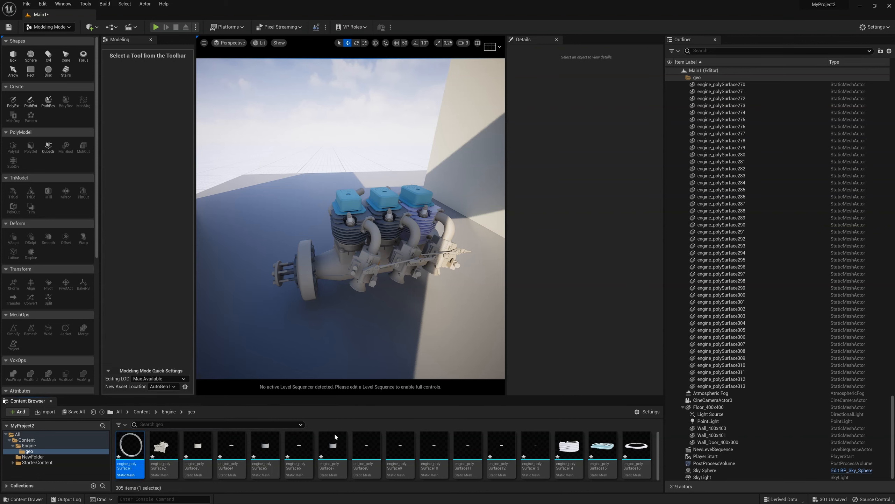
{"action": "scroll", "coordinate": [334, 432], "scroll_direction": "down", "scroll_amount": 10}
{"action": "left_click", "coordinate": [400, 448], "text": "shift"}
{"action": "left_click_drag", "start_coordinate": [400, 448], "coordinate": [269, 208]}
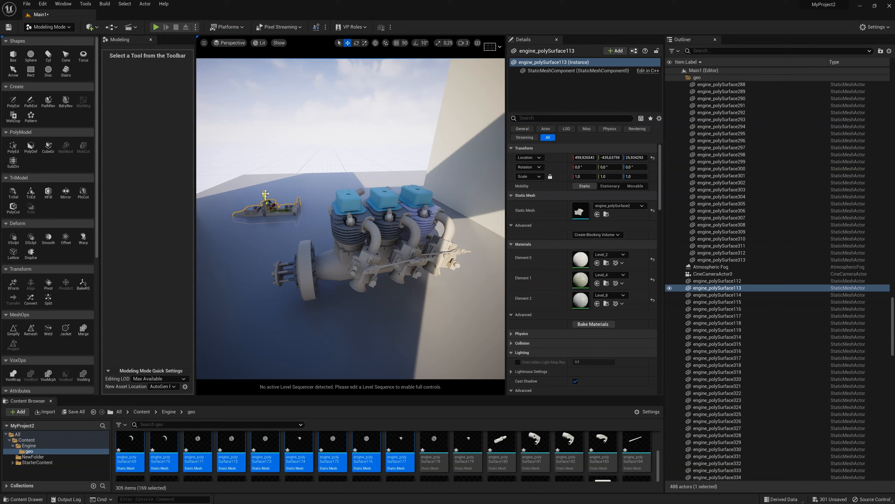
{"action": "left_click_drag", "start_coordinate": [266, 193], "coordinate": [258, 164]}
{"action": "key", "text": "ctrl+z"}
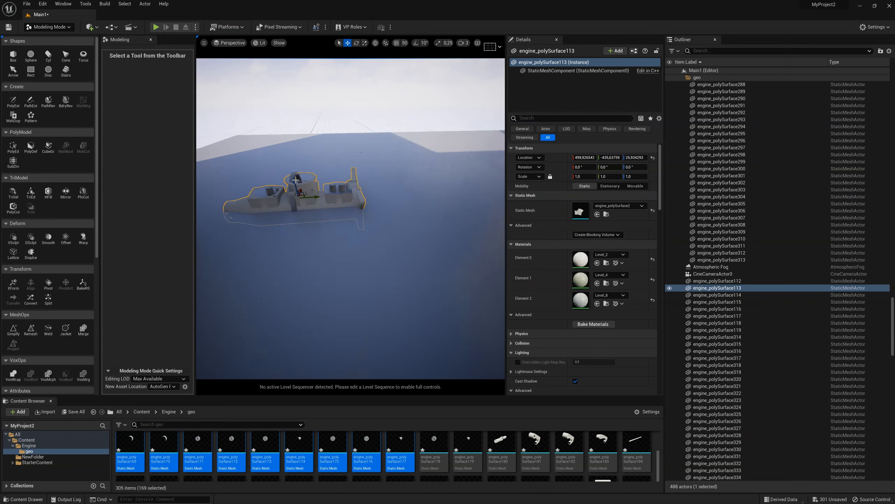
Step: Raise the crankcase copy engine_polySurface113 above the other placed meshes, to a Z location of about 196
{"action": "key", "text": "f"}
{"action": "left_click_drag", "start_coordinate": [296, 180], "coordinate": [351, 150], "text": "alt"}
{"action": "scroll", "coordinate": [352, 206], "scroll_direction": "down", "scroll_amount": 8}
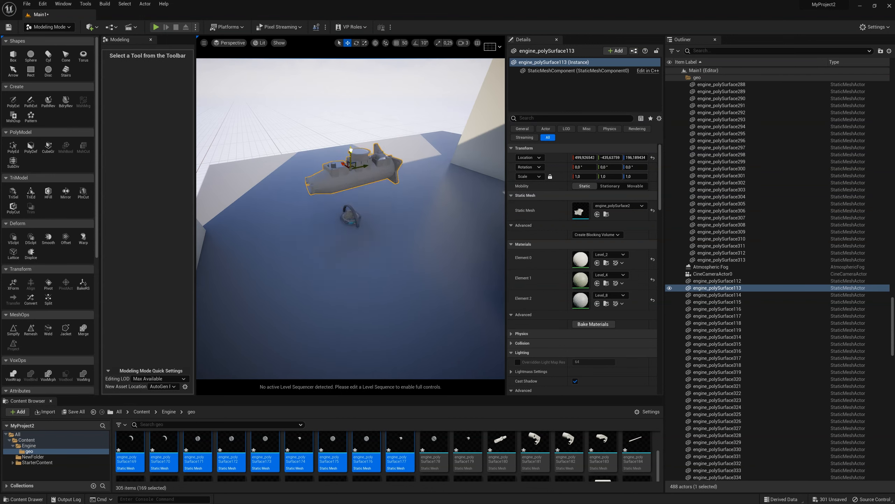
Step: Move several of the small placed engine meshes apart from each other beneath the raised crankcase copy
{"action": "left_click", "coordinate": [352, 207]}
{"action": "left_click_drag", "start_coordinate": [351, 208], "coordinate": [414, 196]}
{"action": "left_click", "coordinate": [362, 213]}
{"action": "left_click", "coordinate": [354, 215]}
{"action": "left_click", "coordinate": [353, 215]}
{"action": "left_click_drag", "start_coordinate": [367, 213], "coordinate": [329, 227]}
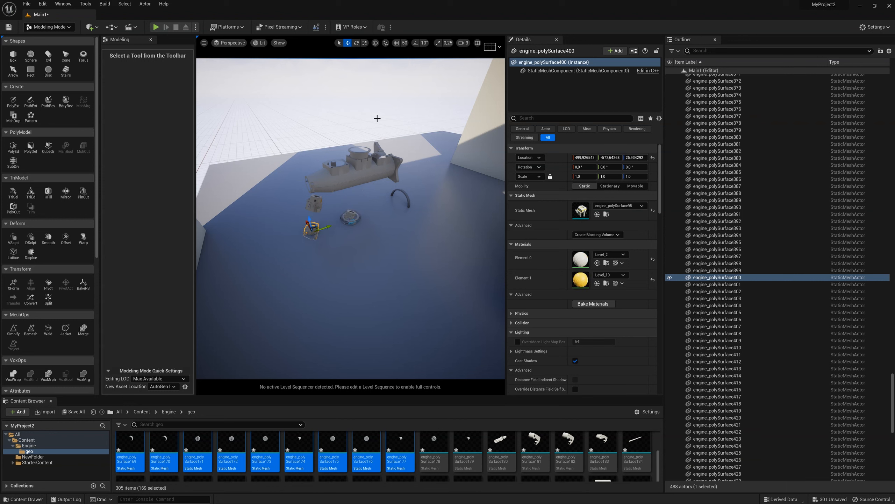
{"action": "left_click", "coordinate": [361, 217]}
{"action": "left_click_drag", "start_coordinate": [365, 213], "coordinate": [387, 205]}
{"action": "left_click", "coordinate": [364, 214]}
Step: Compare the separated mesh copies with the original engine and check the pivots of its blue cylinder covers
{"action": "right_click_drag", "start_coordinate": [387, 205], "coordinate": [351, 228]}
{"action": "key", "text": "s"}
{"action": "key", "text": "d"}
{"action": "key", "text": "w"}
{"action": "key", "text": "d"}
{"action": "key", "text": "s"}
{"action": "key", "text": "w"}
{"action": "key", "text": "s"}
{"action": "left_click", "coordinate": [345, 202]}
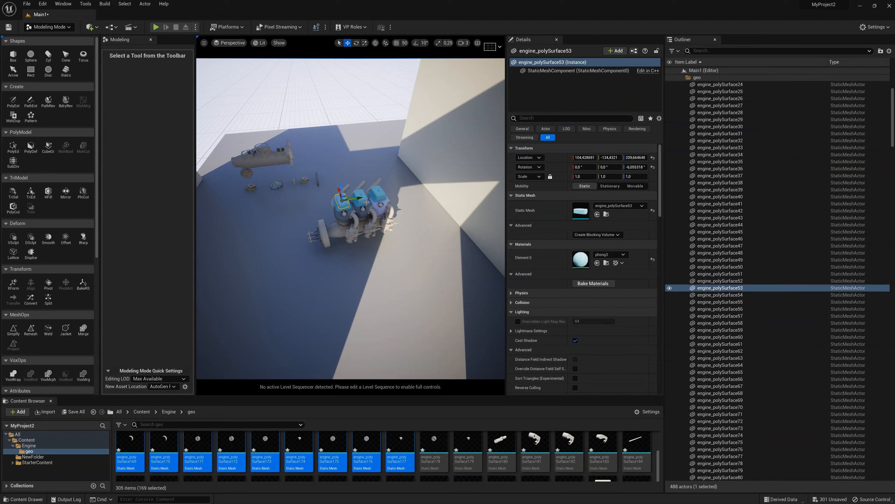
{"action": "left_click", "coordinate": [367, 203]}
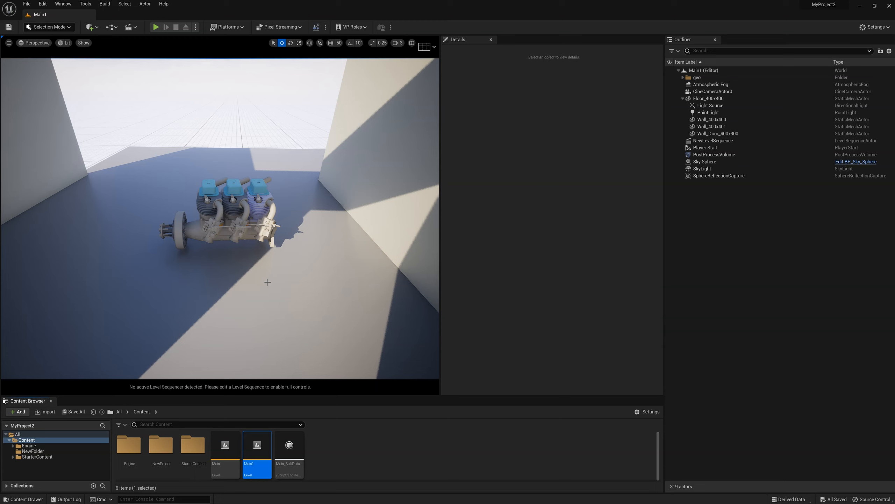
{"action": "left_click_drag", "start_coordinate": [209, 216], "coordinate": [230, 217], "text": "alt"}
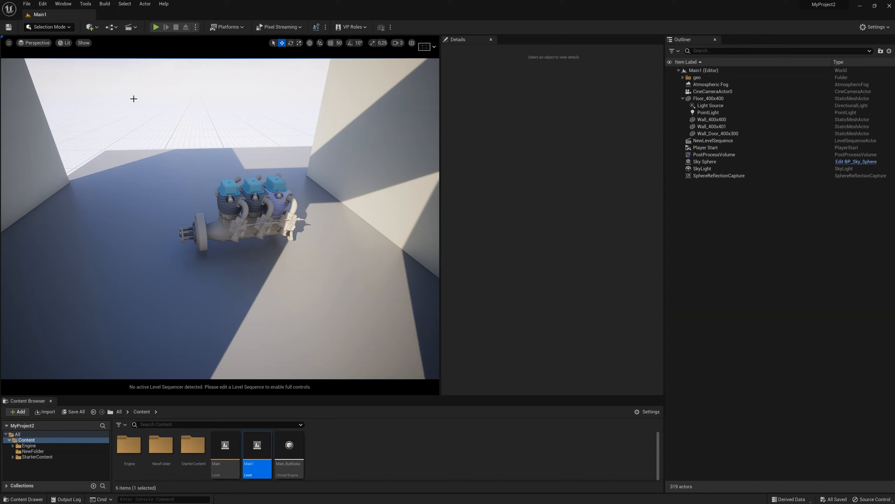
{"action": "left_click_drag", "start_coordinate": [193, 120], "coordinate": [194, 100], "text": "alt"}
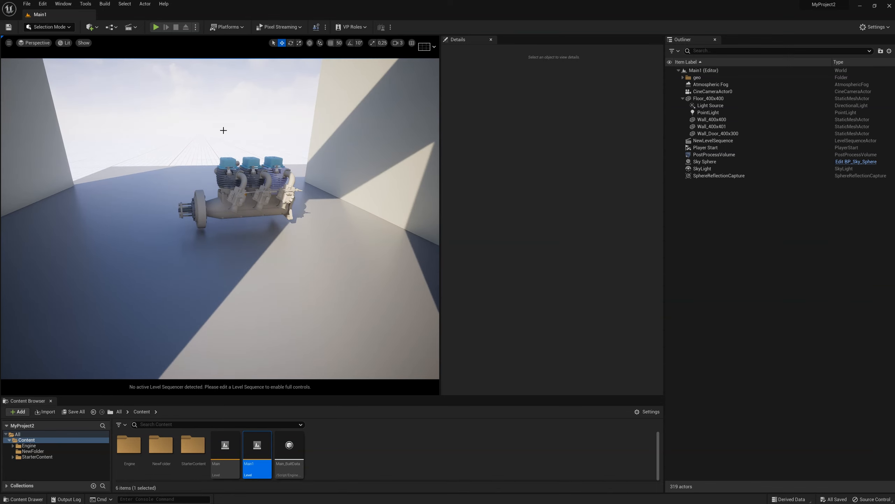
{"action": "left_click_drag", "start_coordinate": [223, 131], "coordinate": [235, 199], "text": "alt"}
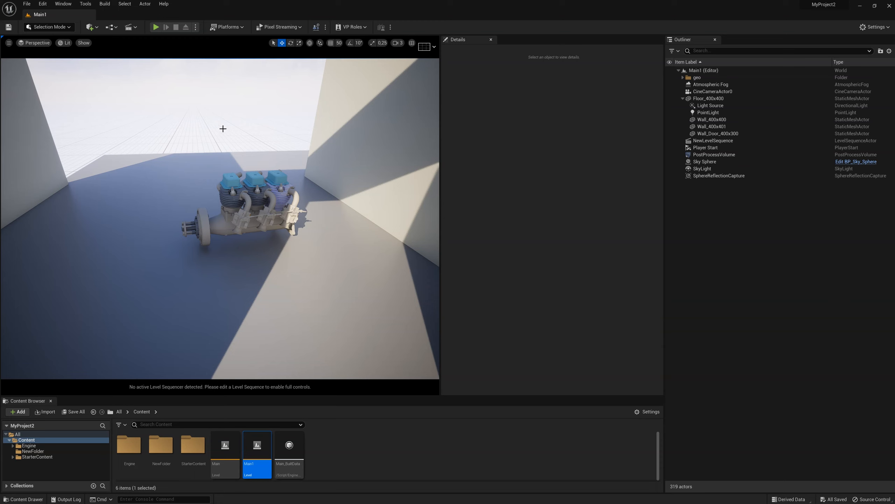
{"action": "mouse_move", "coordinate": [216, 134]}
{"action": "left_mouse_down", "text": "alt"}
{"action": "mouse_move", "coordinate": [218, 150]}
{"action": "mouse_move", "coordinate": [217, 135]}
{"action": "left_mouse_up", "text": "alt"}
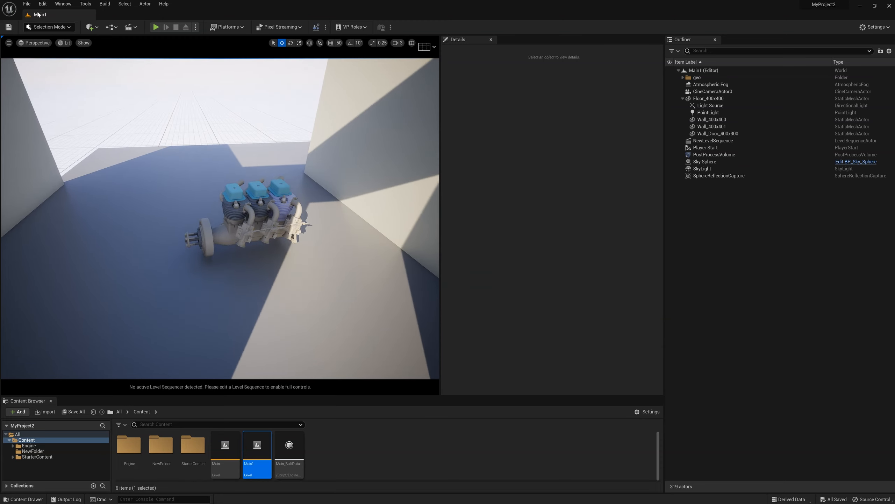
Step: Import the FBX scene from the Desktop into the level, storing its content in NewFolder with the Create one Blueprint asset hierarchy type
{"action": "left_click", "coordinate": [27, 4]}
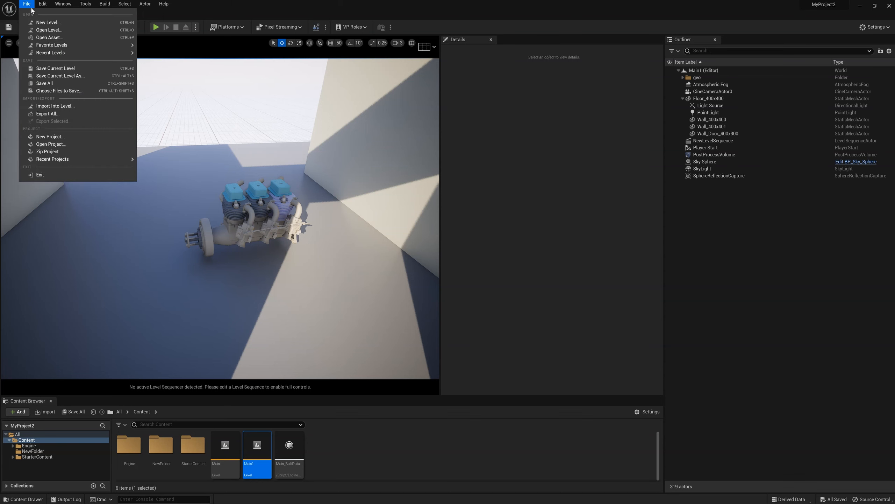
{"action": "left_click", "coordinate": [55, 106]}
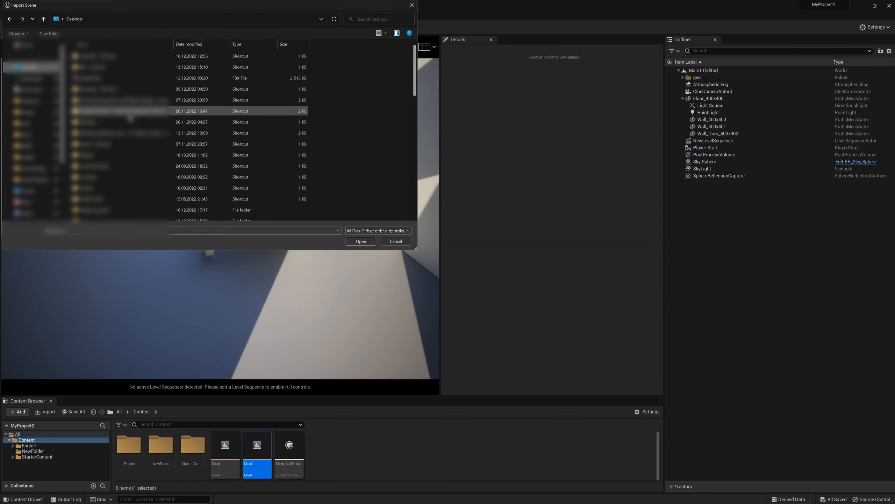
{"action": "double_click", "coordinate": [130, 78]}
{"action": "left_click", "coordinate": [402, 217]}
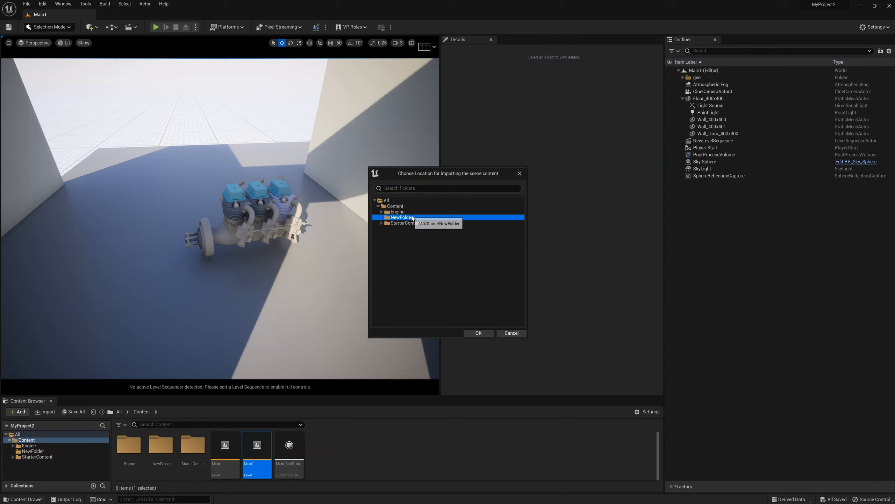
{"action": "left_click", "coordinate": [479, 332]}
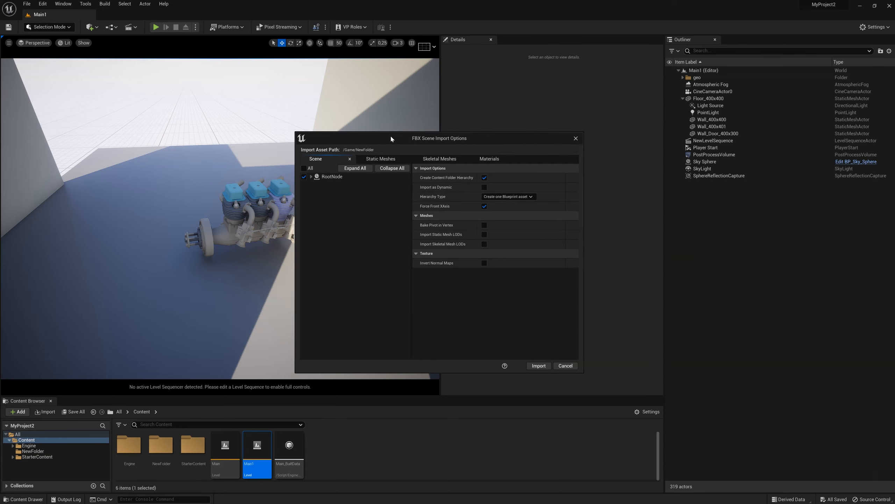
{"action": "left_click_drag", "start_coordinate": [391, 138], "coordinate": [293, 130]}
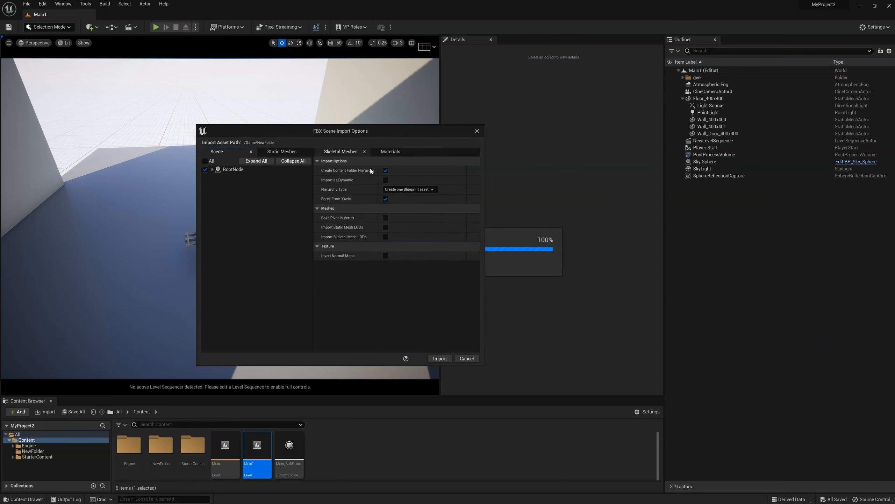
{"action": "left_click", "coordinate": [440, 358]}
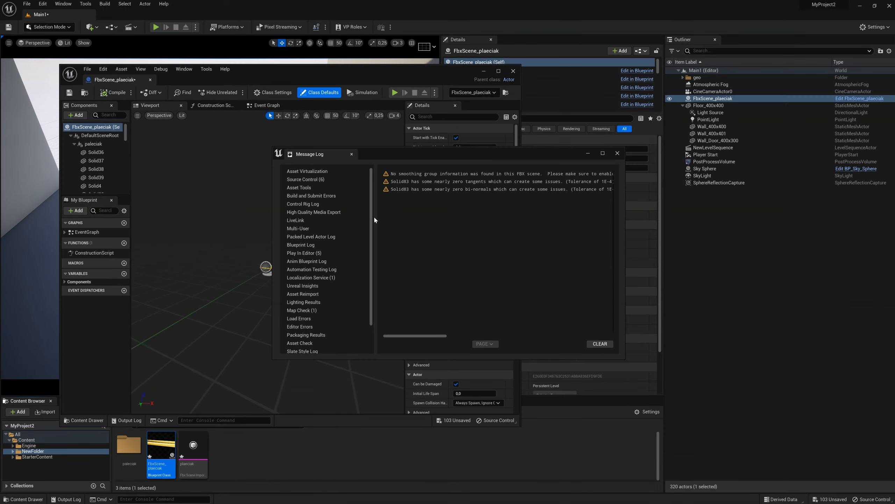
Step: Clear the import message log and look over the imported model in its Blueprint viewport
{"action": "left_click", "coordinate": [600, 344]}
{"action": "scroll", "coordinate": [290, 234], "scroll_direction": "up", "scroll_amount": 3}
{"action": "left_click", "coordinate": [269, 268]}
{"action": "scroll", "coordinate": [308, 216], "scroll_direction": "up", "scroll_amount": 4}
{"action": "right_click_drag", "start_coordinate": [312, 249], "coordinate": [280, 279]}
Step: Duplicate the FbxScene_plaeciak actor in the level, then try raising the copy and undo that move
{"action": "left_click", "coordinate": [721, 238]}
{"action": "left_click", "coordinate": [723, 99]}
{"action": "key", "text": "ctrl+d"}
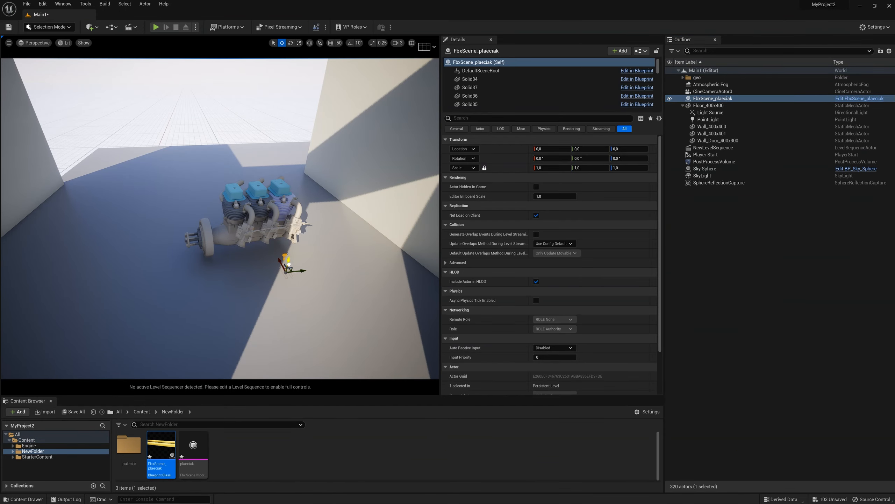
{"action": "key", "text": "f"}
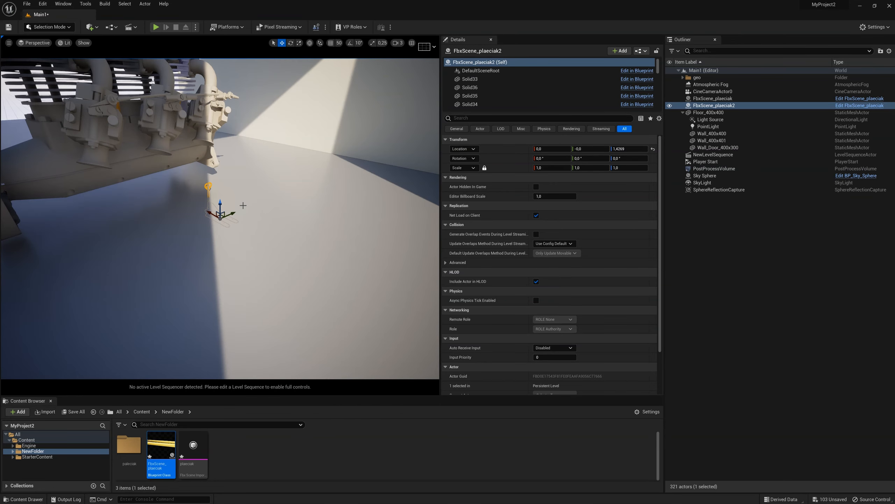
{"action": "left_click_drag", "start_coordinate": [218, 202], "coordinate": [209, 136]}
{"action": "key", "text": "ctrl+z"}
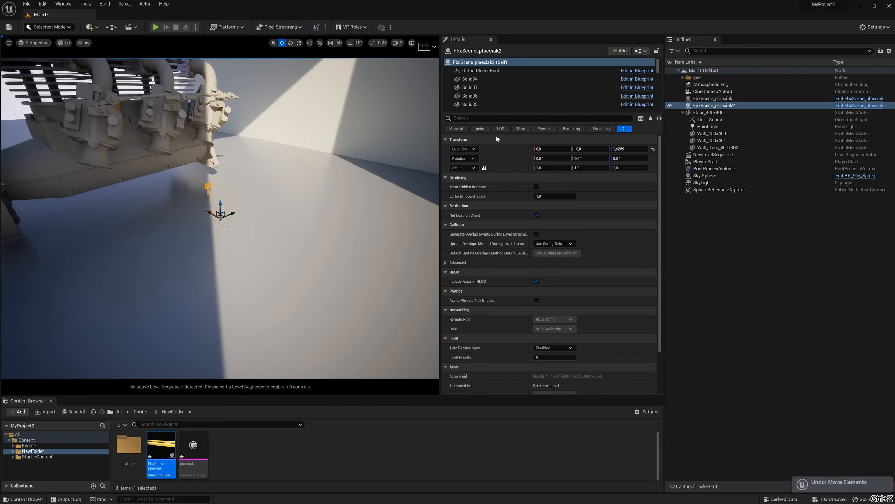
Step: Select all Solid mesh components of FbxScene_plaeciak2 and set their scale to 3.0 on all axes
{"action": "left_click", "coordinate": [470, 79]}
{"action": "scroll", "coordinate": [489, 105], "scroll_direction": "down", "scroll_amount": 3}
{"action": "scroll", "coordinate": [489, 105], "scroll_direction": "down", "scroll_amount": 3}
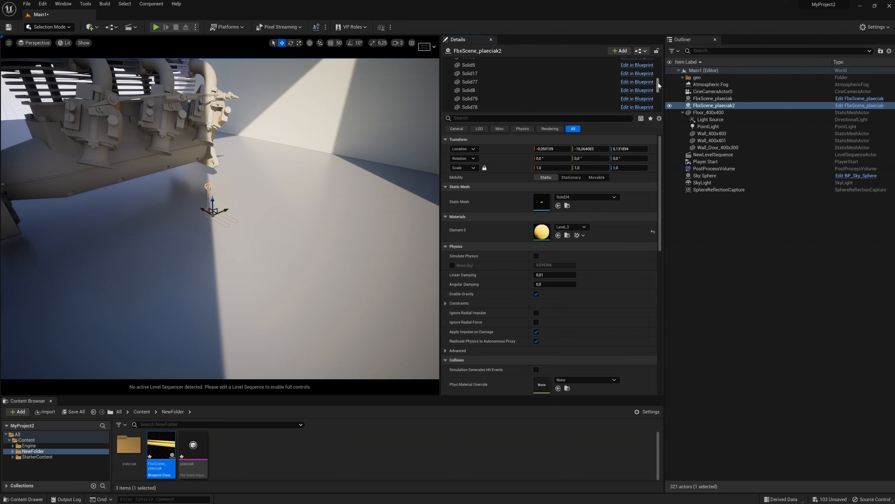
{"action": "left_click", "coordinate": [489, 106], "text": "shift"}
{"action": "left_click", "coordinate": [548, 167]}
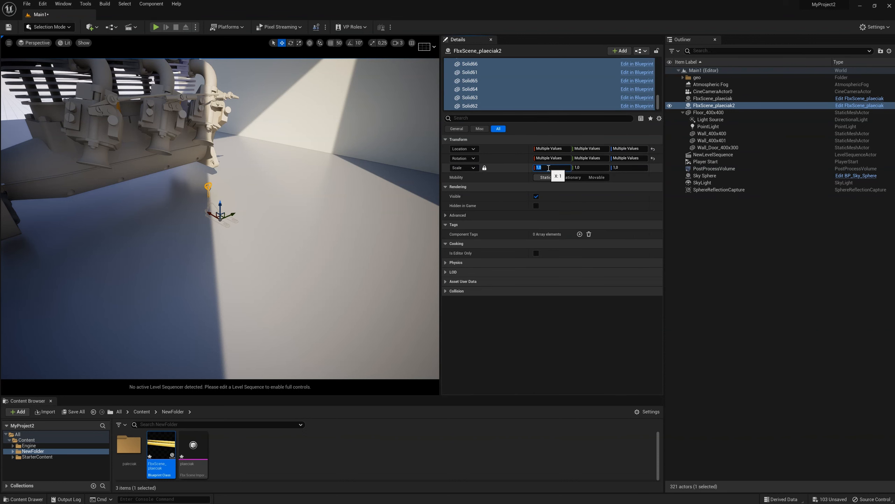
{"action": "key", "text": "Return"}
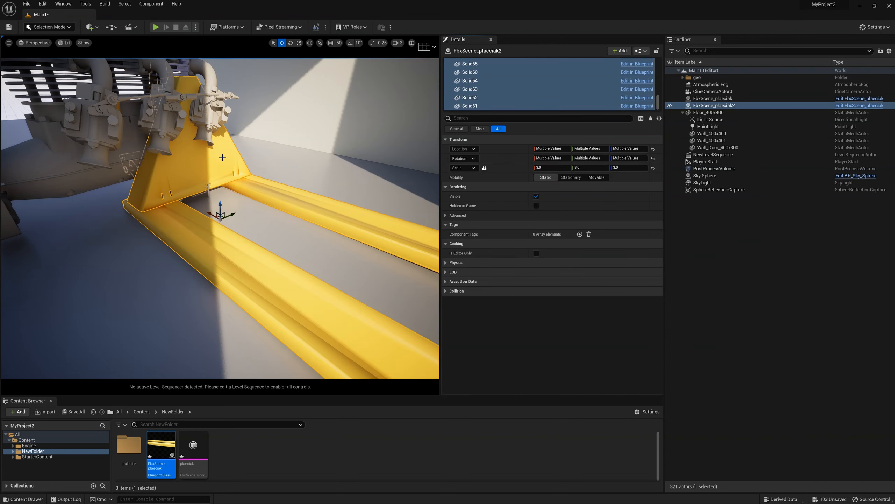
Step: Examine the enlarged pallet truck and the pivot of its Solid33 component, undoing a trial move
{"action": "scroll", "coordinate": [222, 157], "scroll_direction": "down", "scroll_amount": 3}
{"action": "left_click_drag", "start_coordinate": [222, 157], "coordinate": [268, 159], "text": "alt"}
{"action": "left_click_drag", "start_coordinate": [211, 217], "coordinate": [285, 200]}
{"action": "left_click", "coordinate": [696, 232]}
{"action": "left_click", "coordinate": [263, 192]}
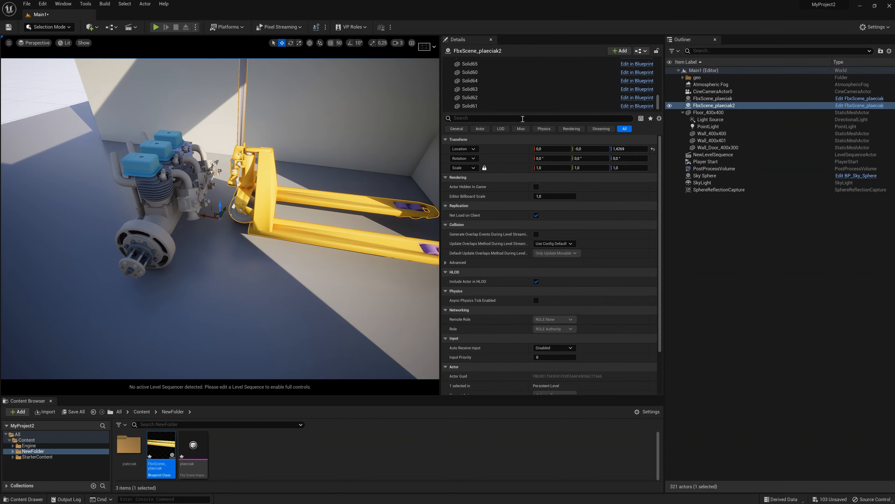
{"action": "left_click_drag", "start_coordinate": [658, 102], "coordinate": [657, 65]}
{"action": "left_click", "coordinate": [535, 79]}
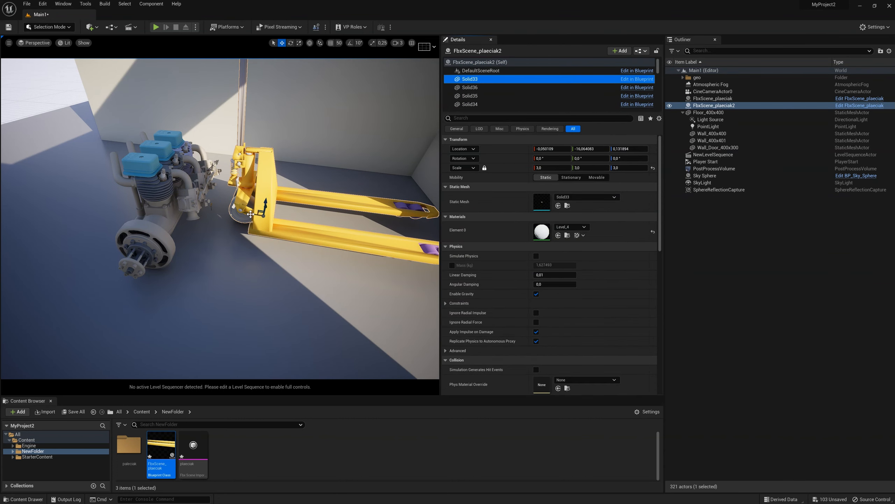
{"action": "key", "text": "ctrl+z"}
Step: Switch to Modeling mode and start Edit Pivot on the pallet truck's Solid33 component
{"action": "left_click", "coordinate": [49, 27]}
{"action": "left_click", "coordinate": [57, 69]}
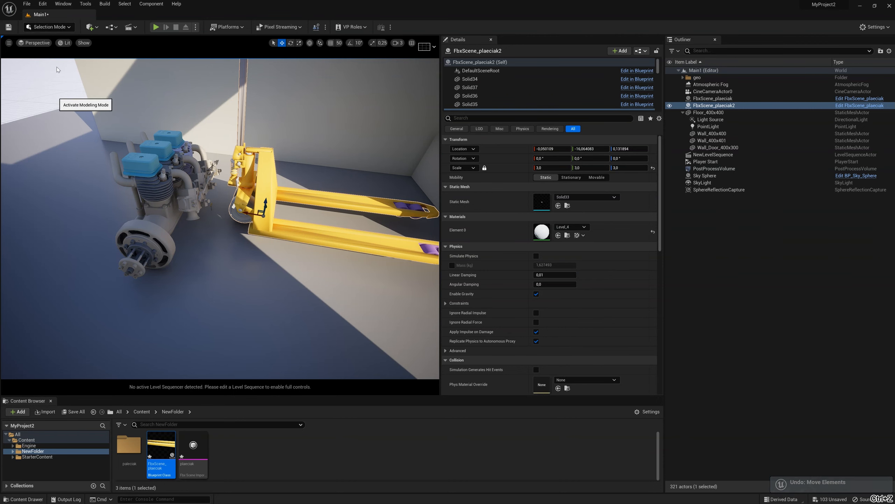
{"action": "left_click", "coordinate": [48, 282]}
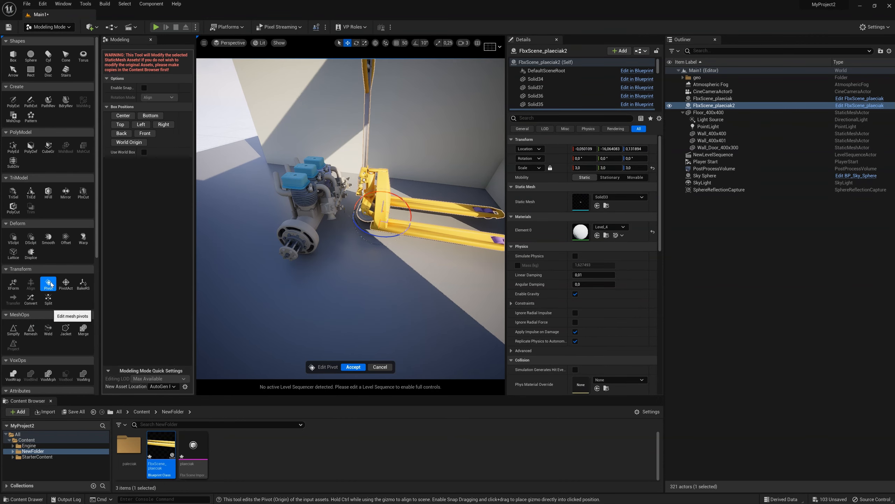
Step: Check the pivots of pallet truck components Solid34, Solid35 and Solid38, undoing a trial move of Solid34
{"action": "left_click", "coordinate": [543, 79]}
{"action": "left_click_drag", "start_coordinate": [391, 162], "coordinate": [373, 173], "text": "alt"}
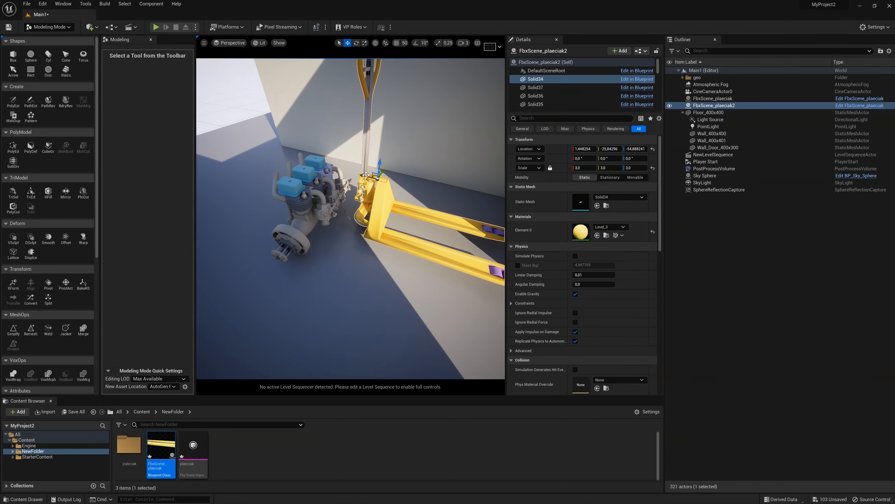
{"action": "key", "text": "ctrl+z"}
{"action": "left_click", "coordinate": [384, 204]}
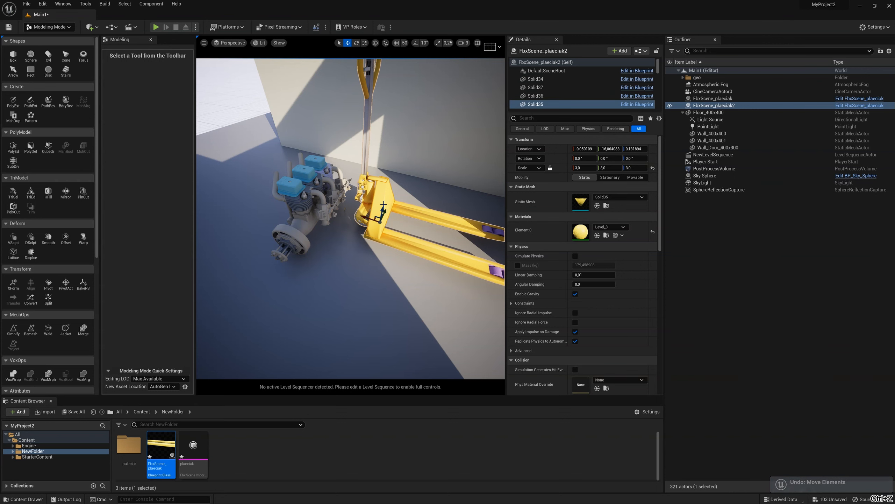
{"action": "left_click", "coordinate": [407, 243]}
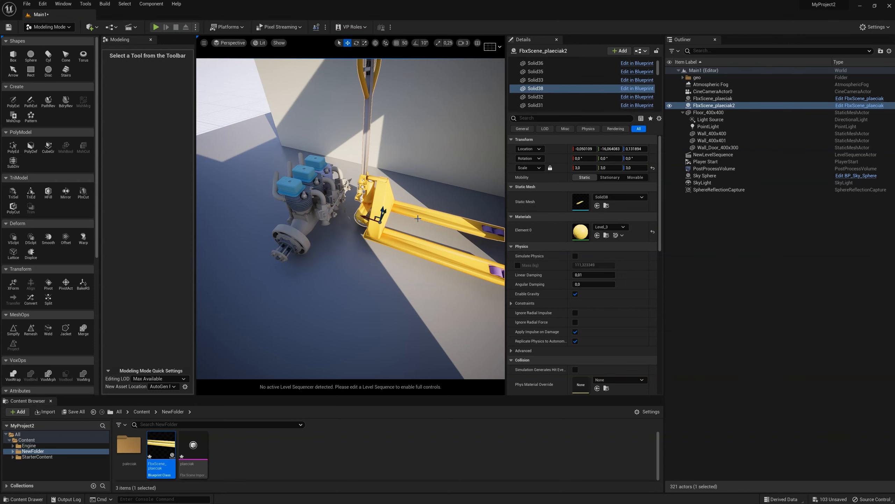
Step: Select all engine meshes from engine_polySurface2 onward in the geo folder and attach them to engine_polySurface1
{"action": "left_click", "coordinate": [292, 183]}
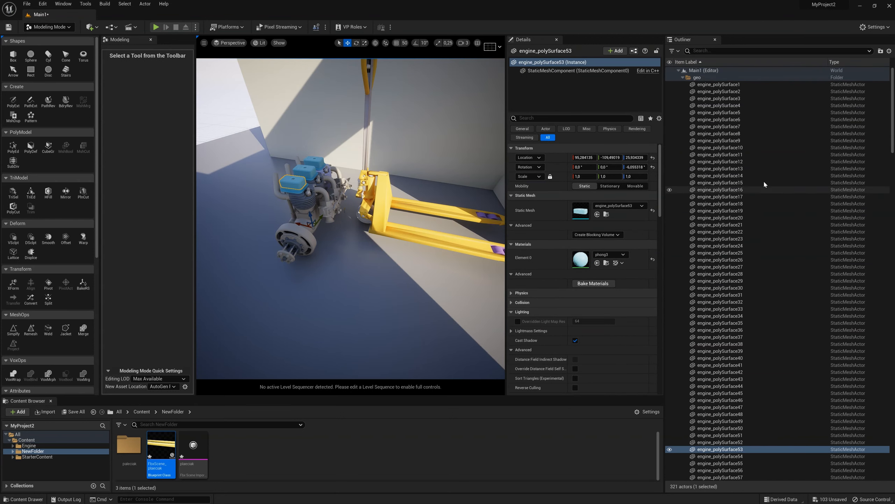
{"action": "left_click", "coordinate": [740, 84]}
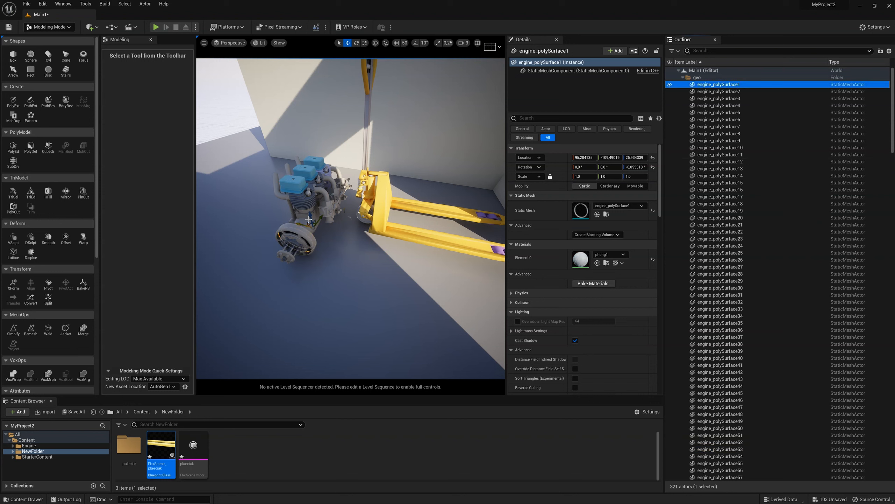
{"action": "mouse_move", "coordinate": [893, 110]}
{"action": "left_mouse_down"}
{"action": "mouse_move", "coordinate": [893, 438]}
{"action": "mouse_move", "coordinate": [893, 110]}
{"action": "left_mouse_up"}
{"action": "left_click", "coordinate": [808, 366], "text": "shift"}
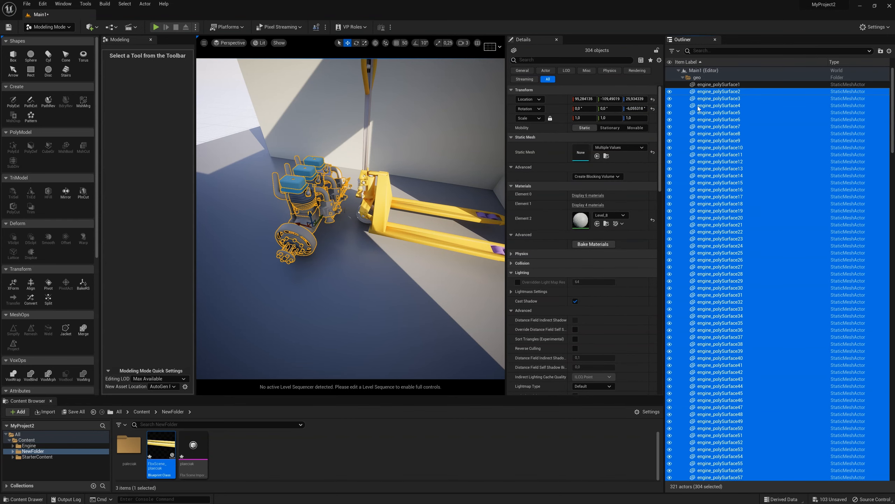
{"action": "left_click_drag", "start_coordinate": [723, 95], "coordinate": [707, 87]}
Step: Move parent engine_polySurface1 to about 84.39 in X, rotate it to about 13° around Z, and start scaling it
{"action": "left_click", "coordinate": [707, 87]}
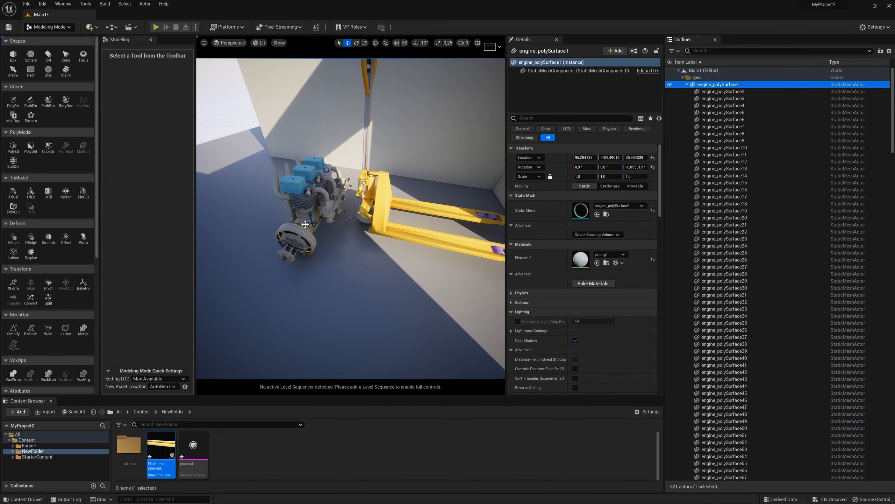
{"action": "key", "text": "e"}
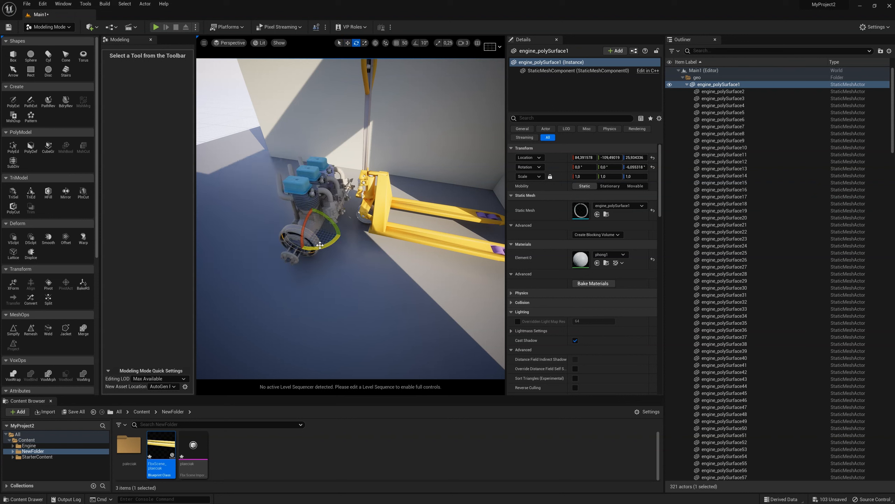
{"action": "key", "text": "r"}
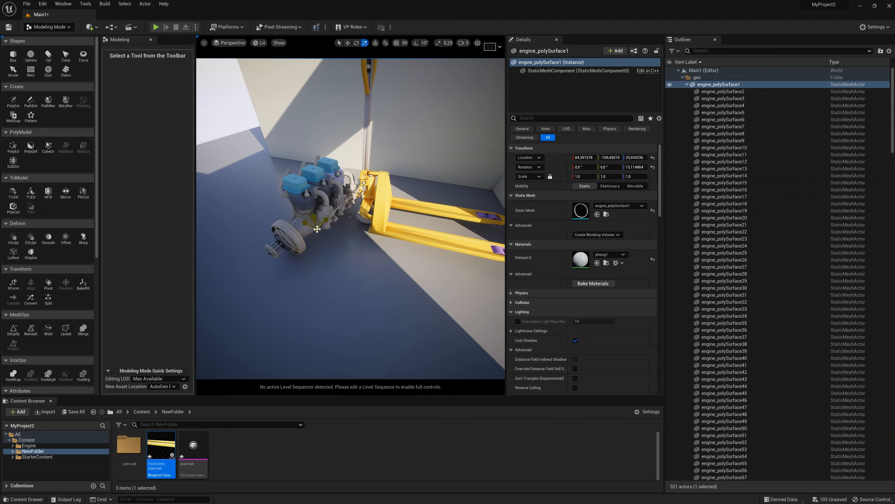